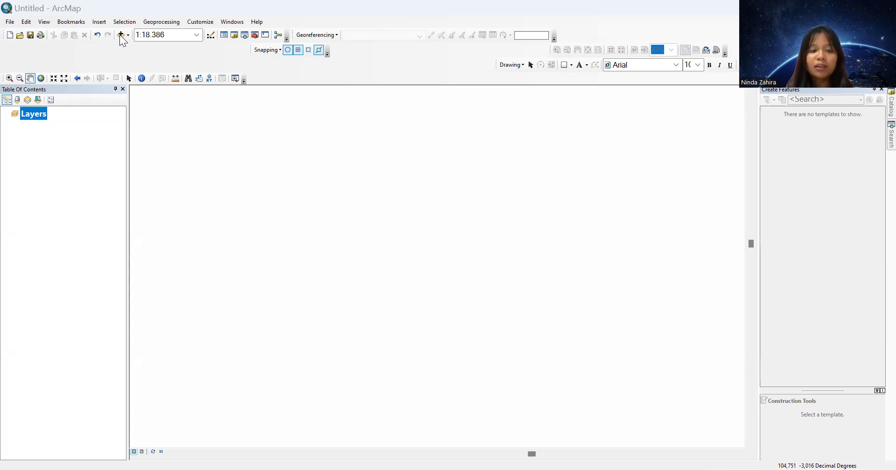
# Add the shapefile RBI_Desa_10K_2023_Sumatera_Selatan.shp to the map
pyautogui.click(121, 35)
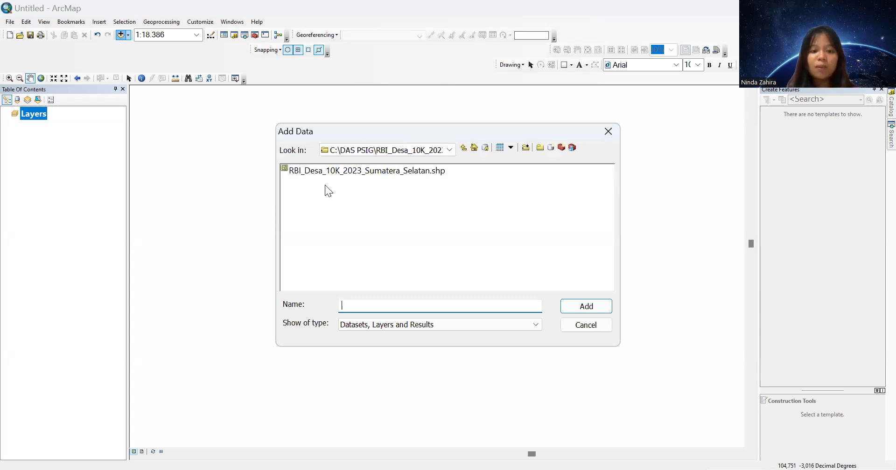
pyautogui.click(321, 170)
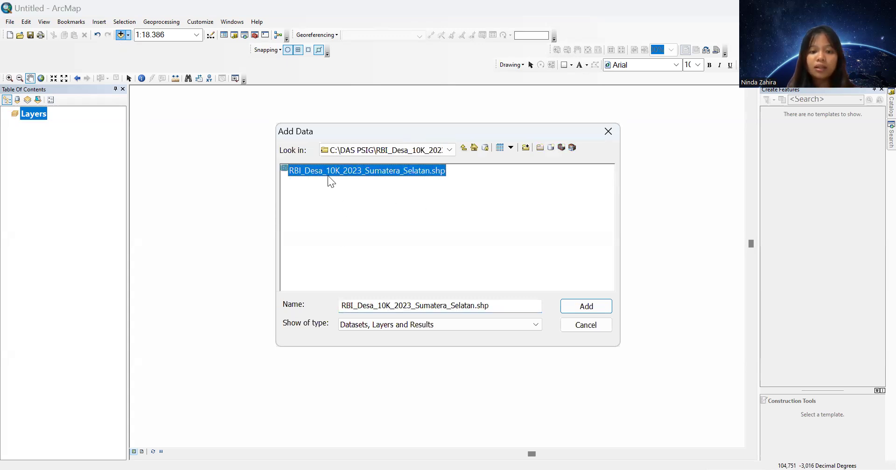
pyautogui.click(569, 306)
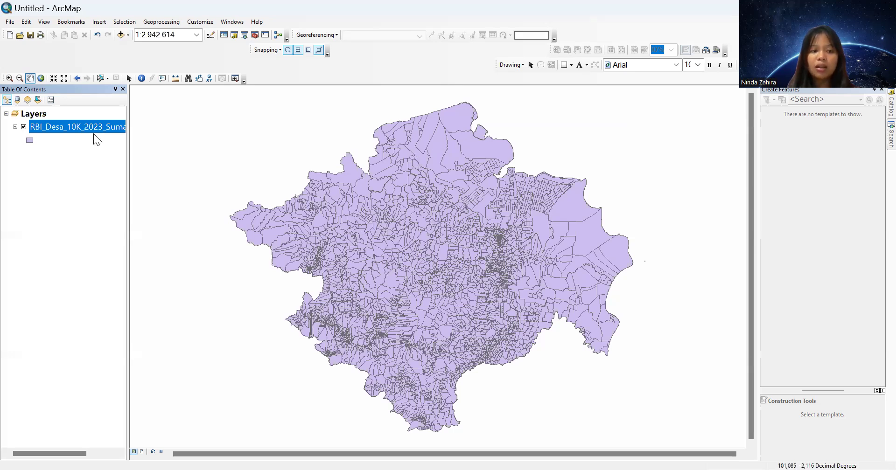
# Start a definition query for the RBI_Desa_10K_2023_Sumatera_Selatan layer with the NAMOBJ field and the equals operator
pyautogui.click(83, 128)
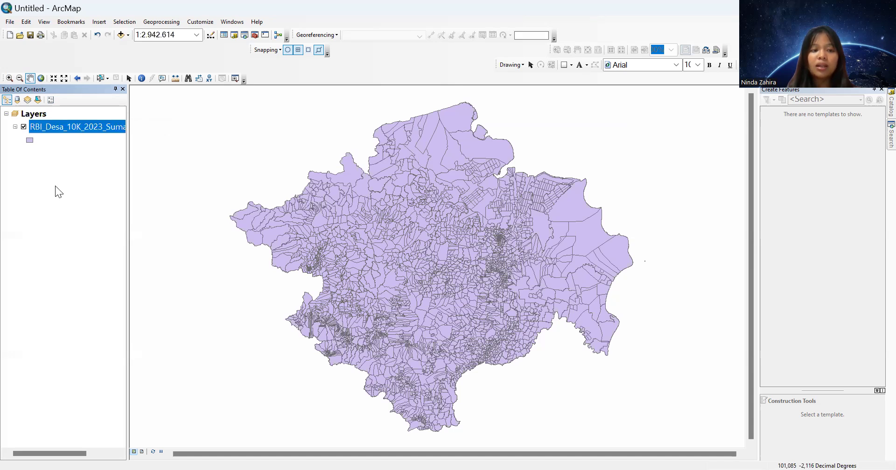
pyautogui.rightClick(83, 127)
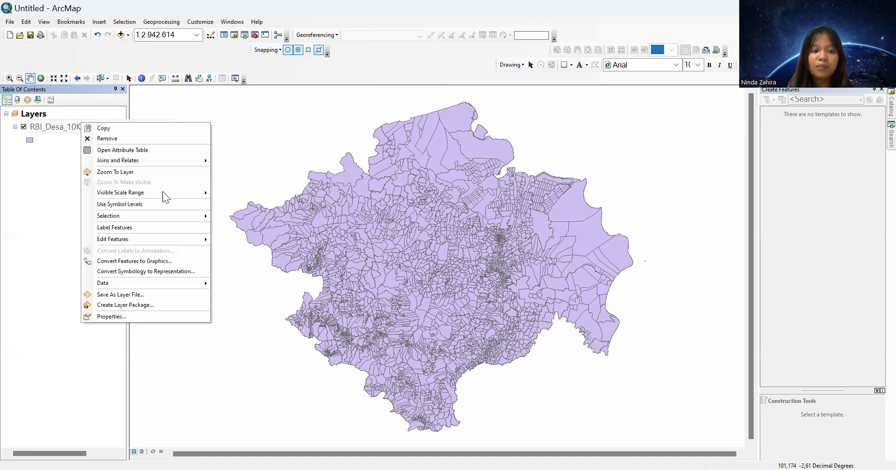
pyautogui.click(143, 314)
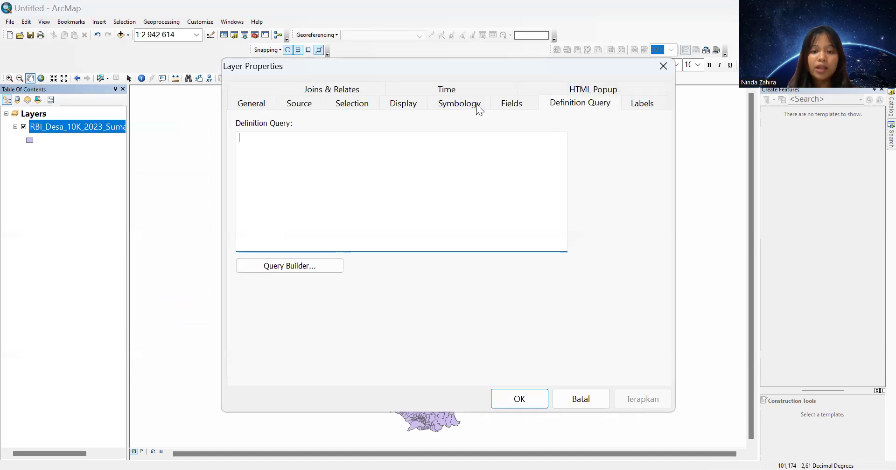
pyautogui.click(318, 265)
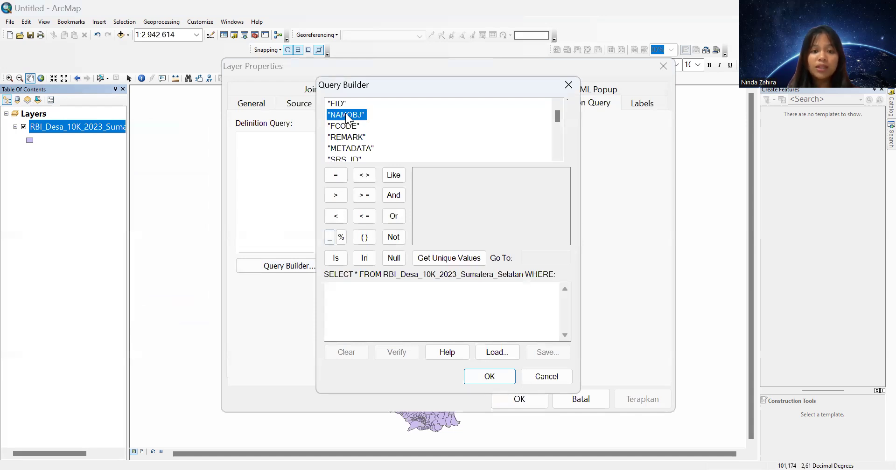
pyautogui.doubleClick(345, 115)
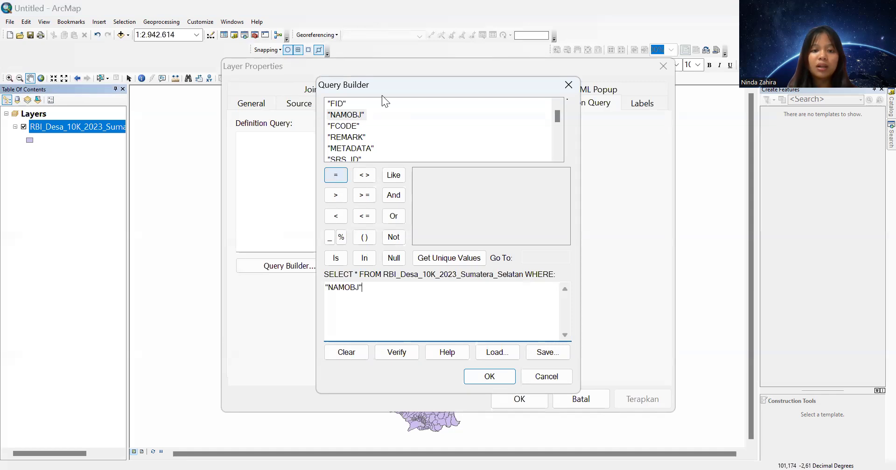
pyautogui.click(343, 174)
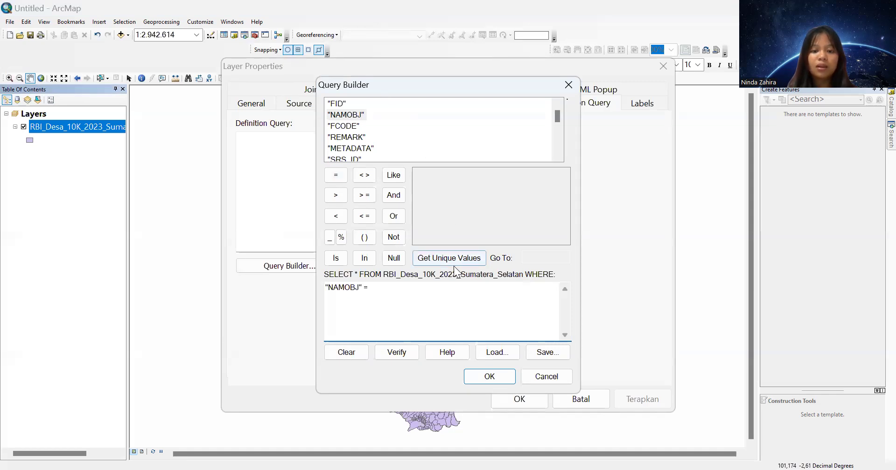
# Complete the definition query with the unique value 'Oganbaru' and apply it to the layer
pyautogui.click(427, 257)
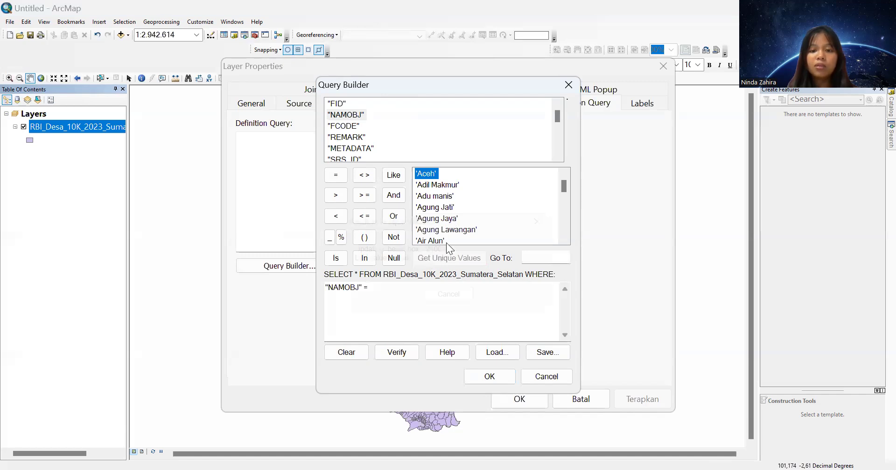
pyautogui.click(538, 259)
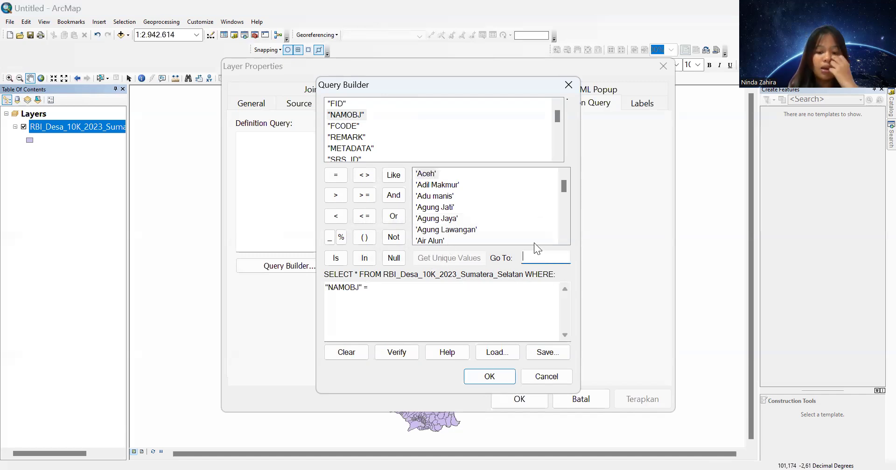
pyautogui.write('ogan')
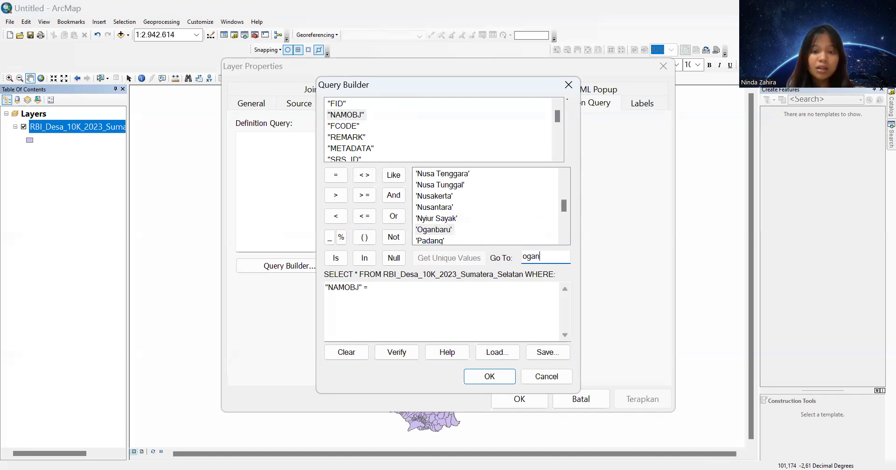
pyautogui.doubleClick(444, 230)
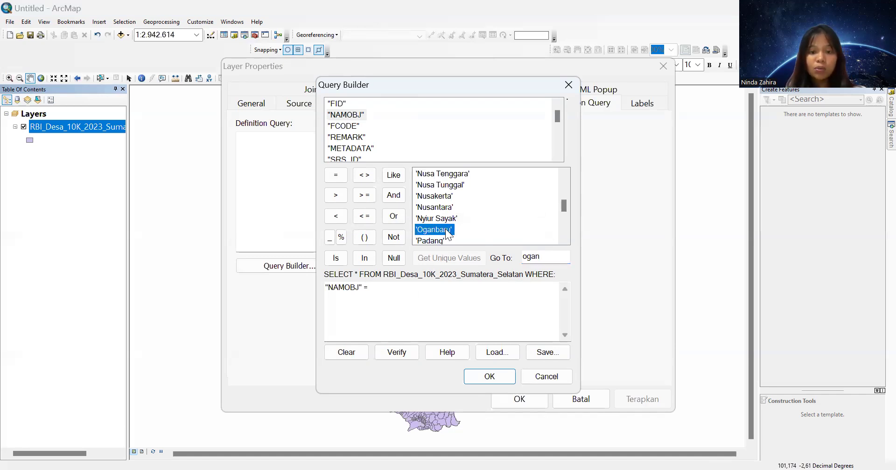
pyautogui.click(488, 376)
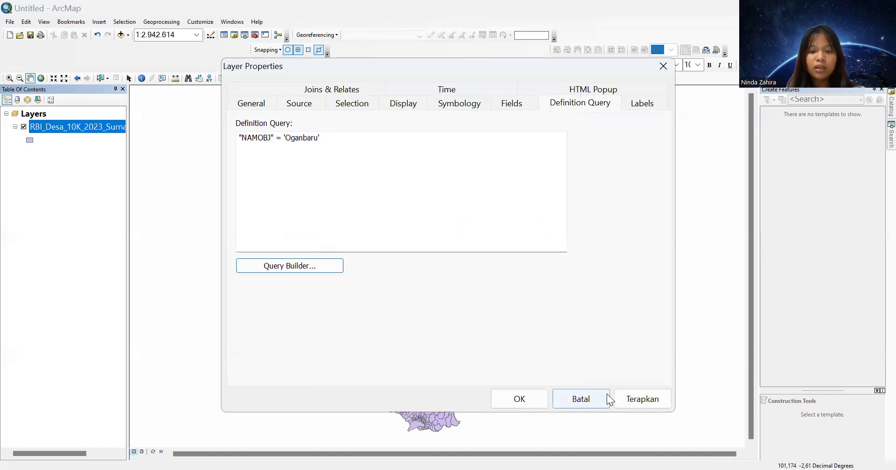
pyautogui.click(651, 398)
pyautogui.click(527, 401)
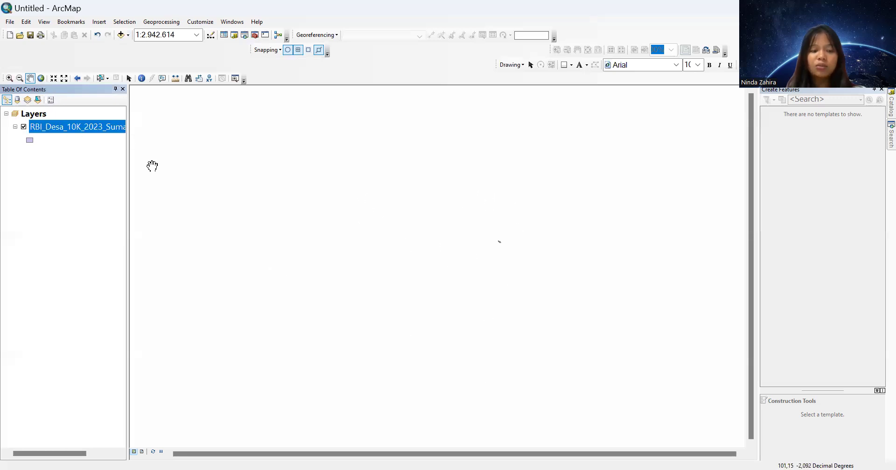
# Start a data export of the filtered village layer and browse for its output location
pyautogui.rightClick(103, 122)
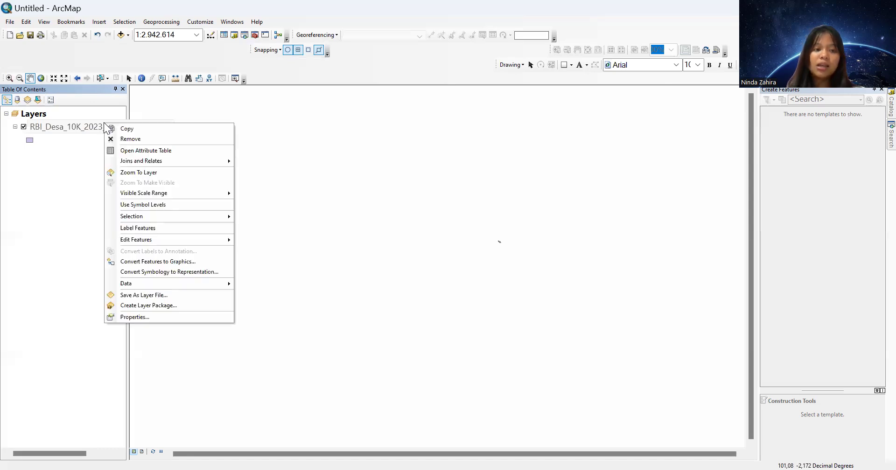
pyautogui.click(172, 172)
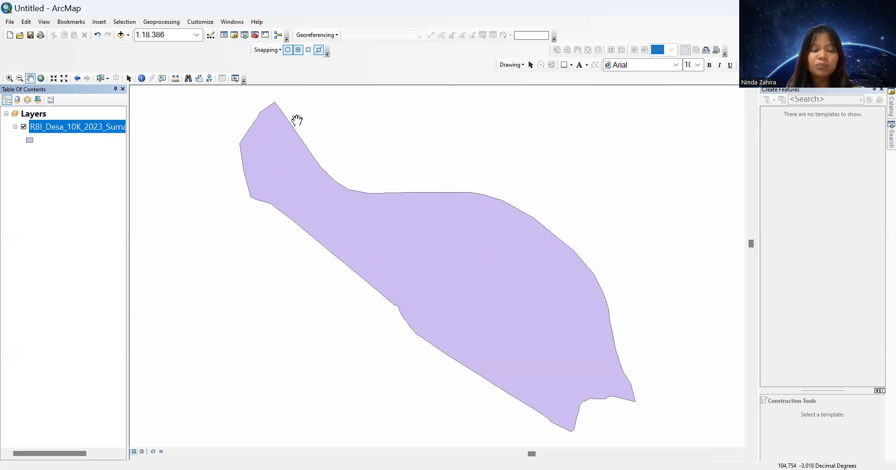
pyautogui.rightClick(76, 128)
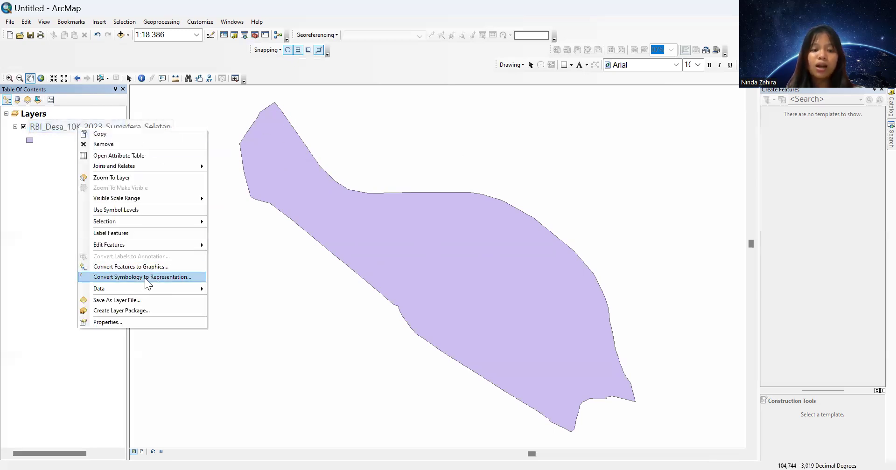
pyautogui.moveTo(142, 287)
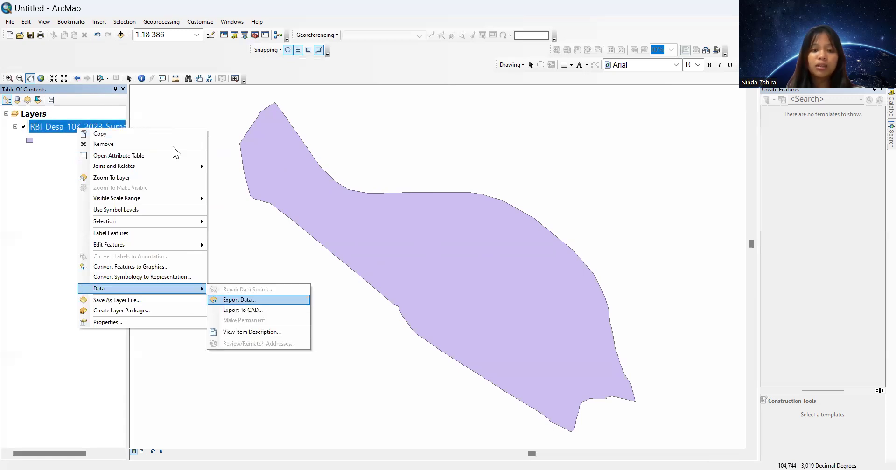
pyautogui.press('Return')
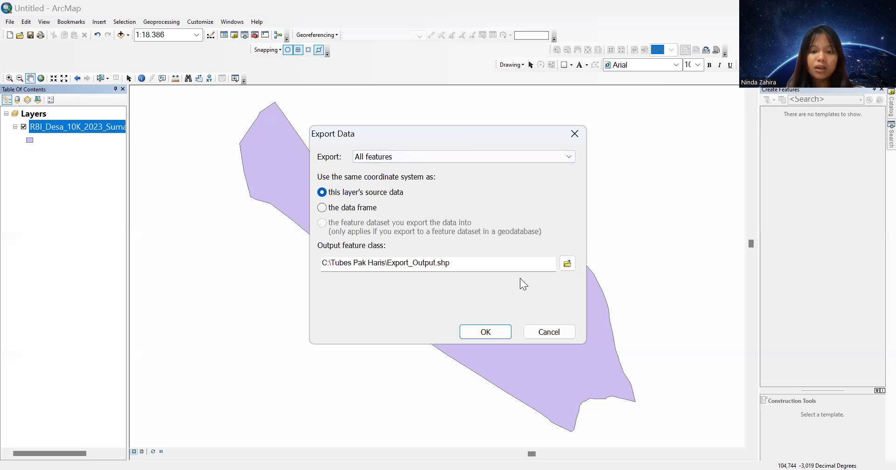
pyautogui.click(566, 267)
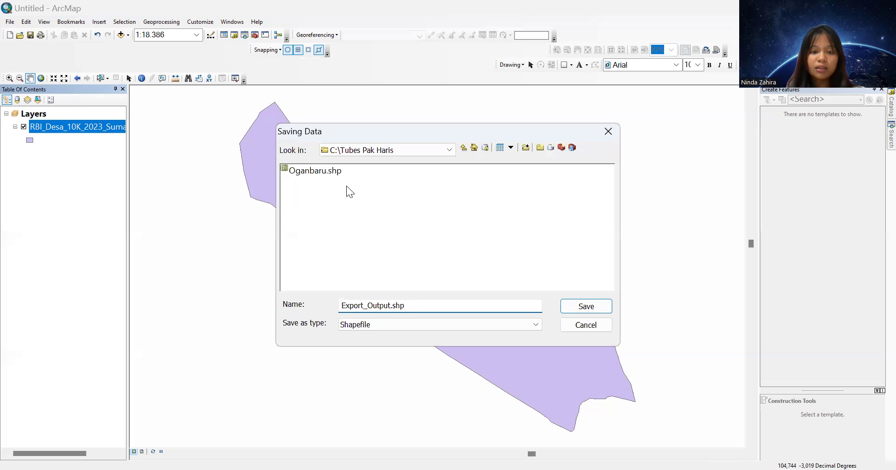
# Name the output shapefile "Oganbru 2.shp" and save that output setting
pyautogui.click(392, 306)
pyautogui.press('BackSpace')
pyautogui.press('BackSpace')
pyautogui.press('BackSpace')
pyautogui.press('BackSpace')
pyautogui.press('BackSpace')
pyautogui.press('BackSpace')
pyautogui.press('BackSpace')
pyautogui.press('BackSpace')
pyautogui.press('BackSpace')
pyautogui.press('BackSpace')
pyautogui.press('BackSpace')
pyautogui.press('BackSpace')
pyautogui.press('BackSpace')
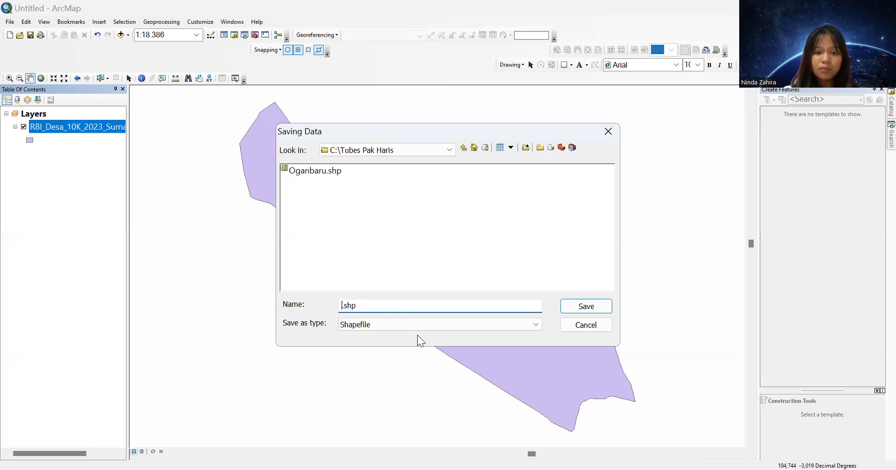
pyautogui.write('oh')
pyautogui.press('BackSpace')
pyautogui.write('gan')
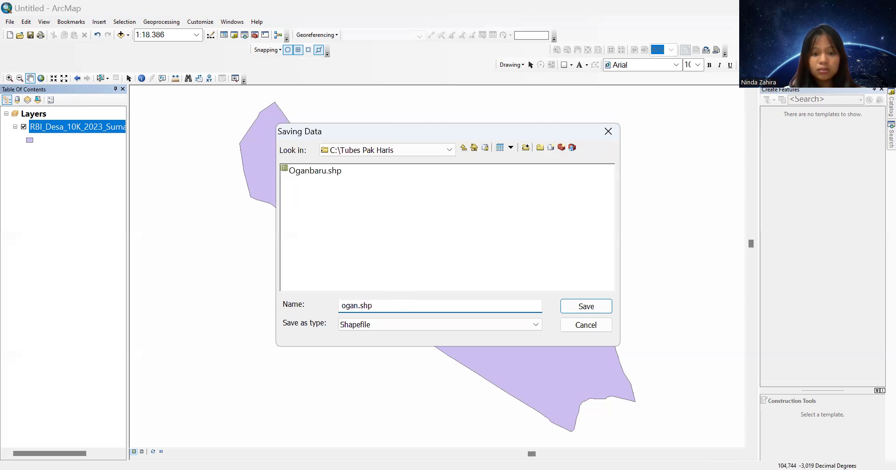
pyautogui.write('baru')
pyautogui.press('BackSpace')
pyautogui.press('BackSpace')
pyautogui.press('BackSpace')
pyautogui.press('BackSpace')
pyautogui.press('BackSpace')
pyautogui.press('BackSpace')
pyautogui.press('BackSpace')
pyautogui.press('BackSpace')
pyautogui.write('Oganbru')
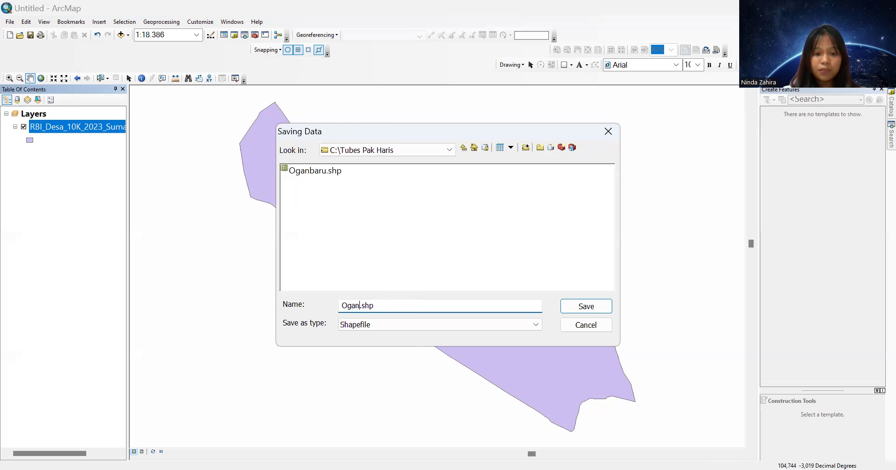
pyautogui.write(' 2')
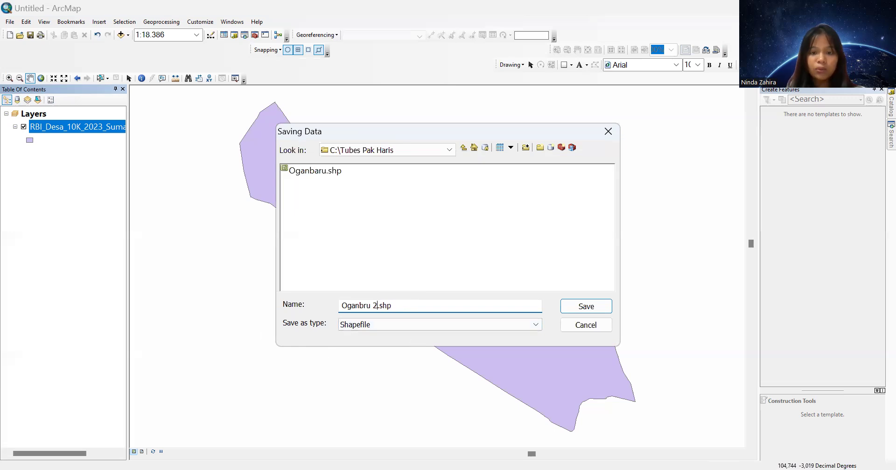
pyautogui.click(594, 309)
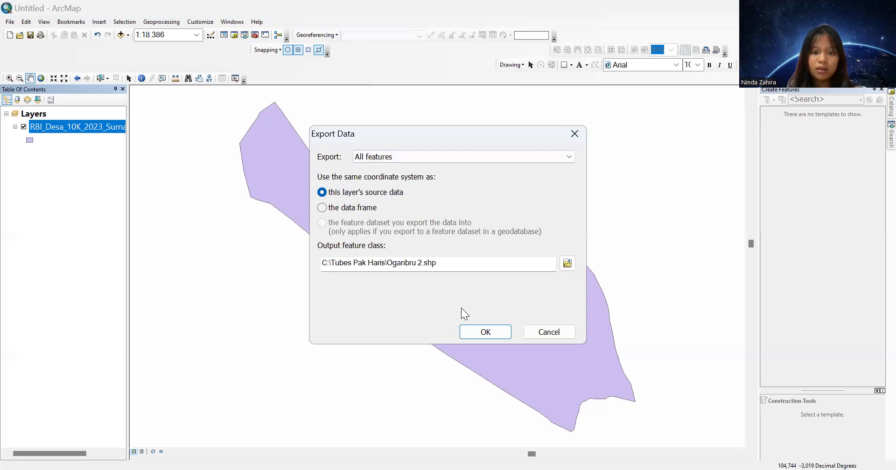
# Export the data to the map as a new layer and hide the original RBI_Desa layer
pyautogui.click(486, 331)
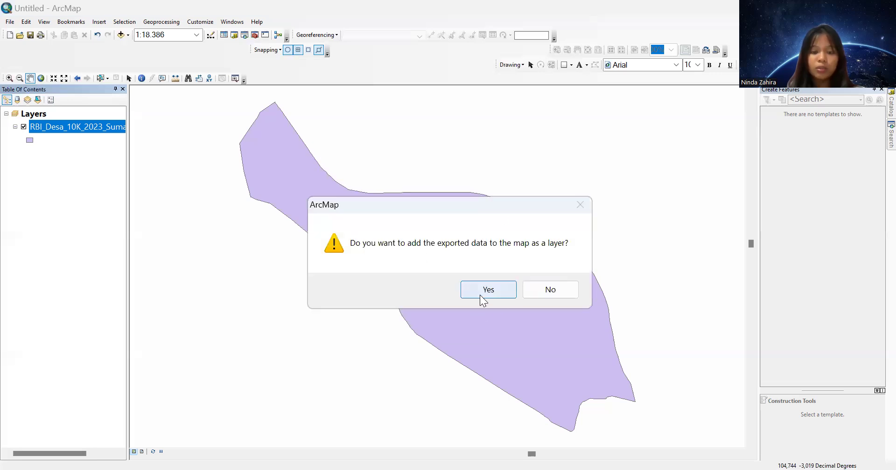
pyautogui.click(487, 290)
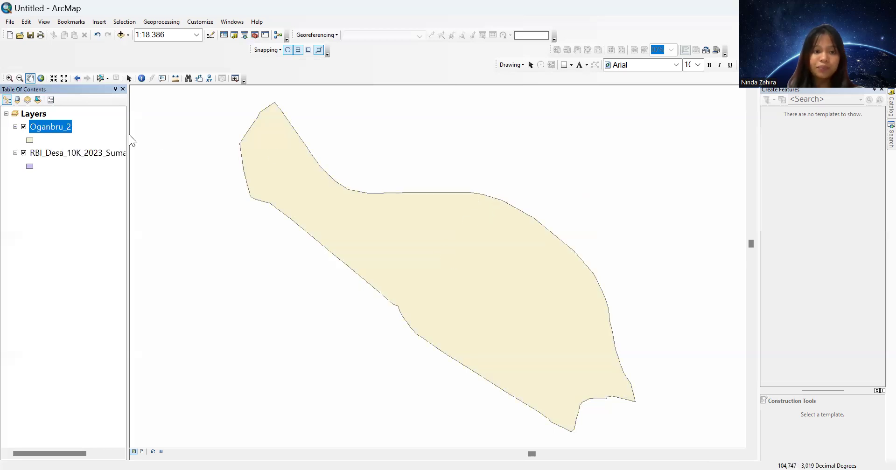
pyautogui.click(22, 153)
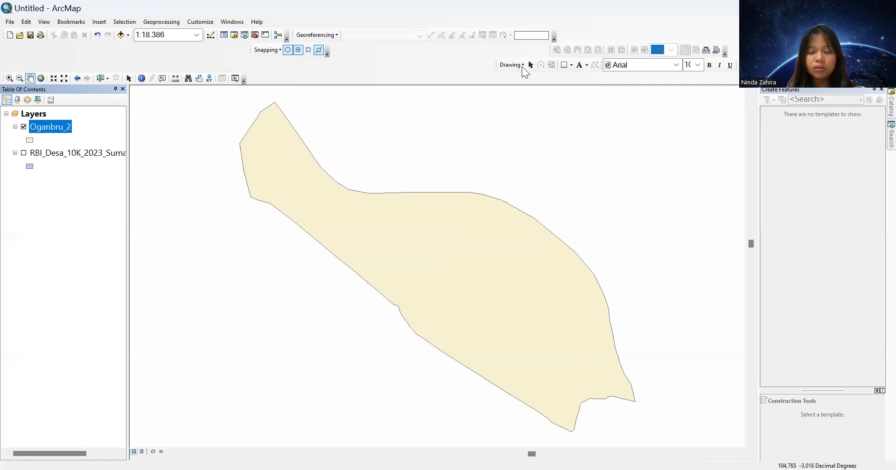
# Switch to Google Earth Pro, start opening a file, and browse to the Tubes project folder on drive C:
pyautogui.hotkey('alt', 'Tab')
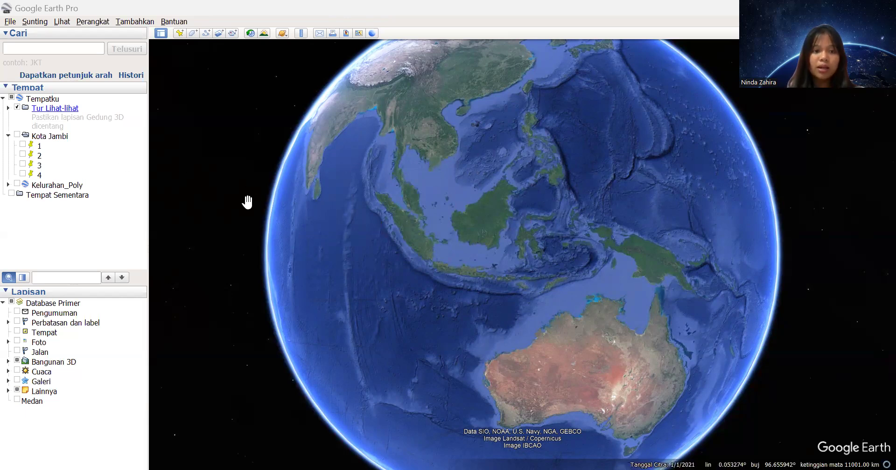
pyautogui.click(11, 22)
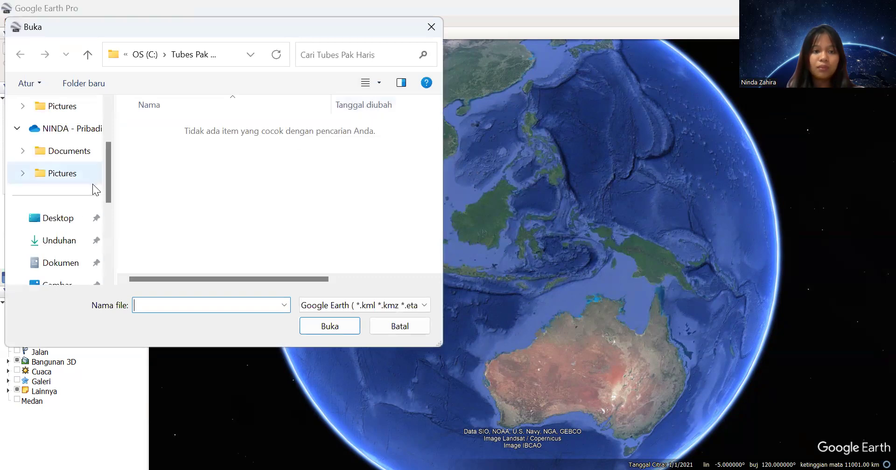
pyautogui.scroll(-3, 70, 187)
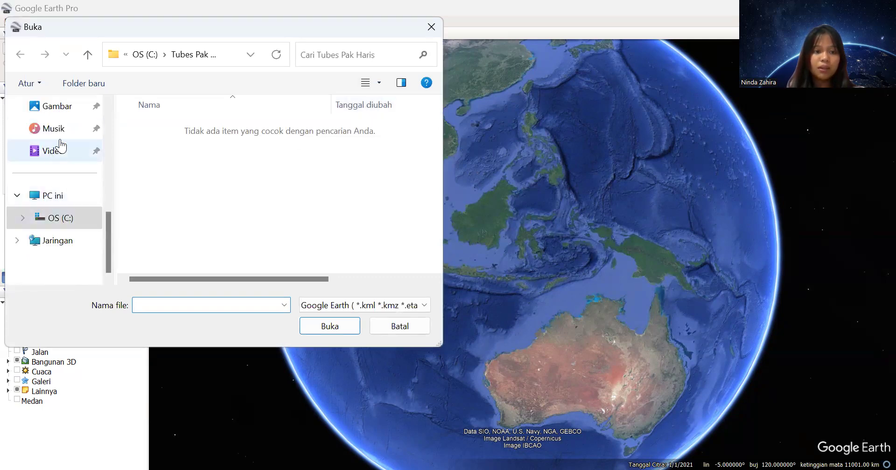
pyautogui.scroll(2, 62, 147)
pyautogui.scroll(-3, 55, 217)
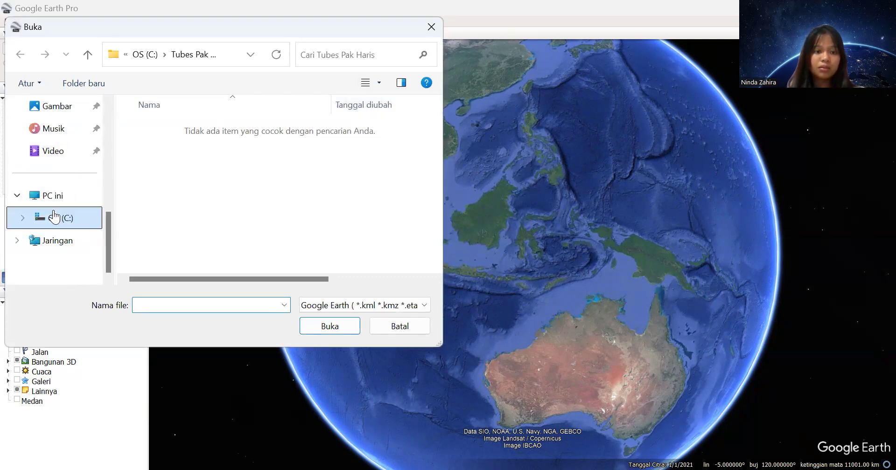
pyautogui.click(52, 217)
pyautogui.click(173, 245)
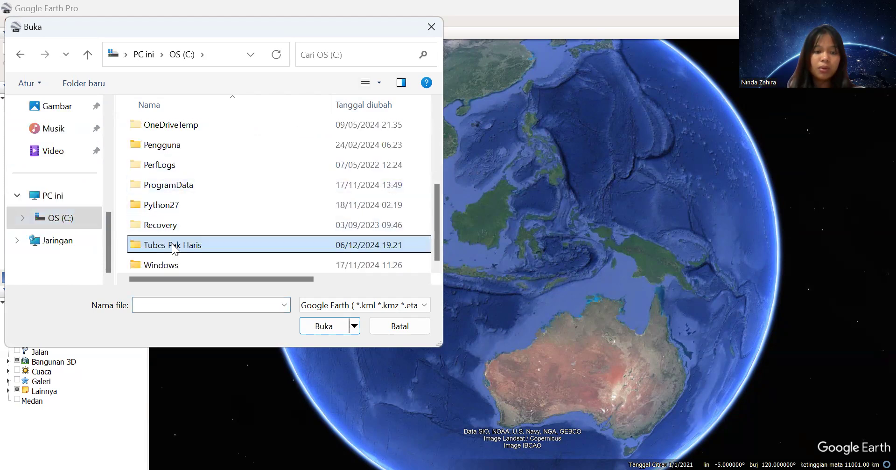
# Set the file type filter for opening to ESRI Shape (*.shp)
pyautogui.click(387, 312)
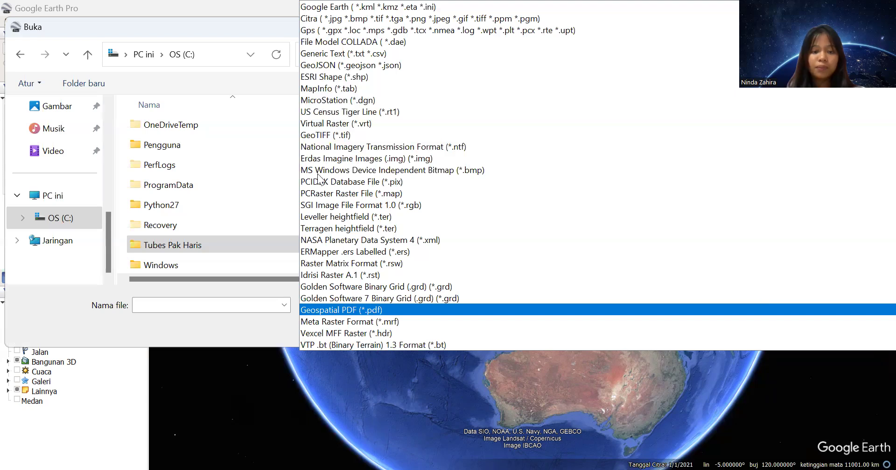
pyautogui.click(346, 334)
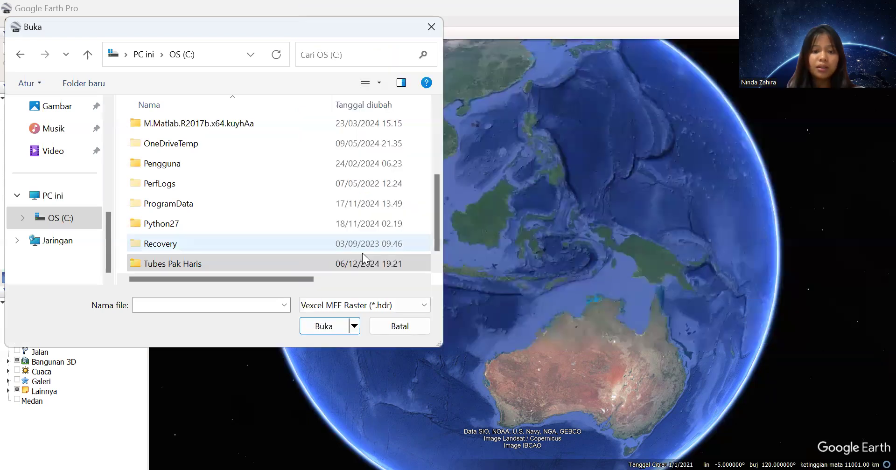
pyautogui.click(370, 304)
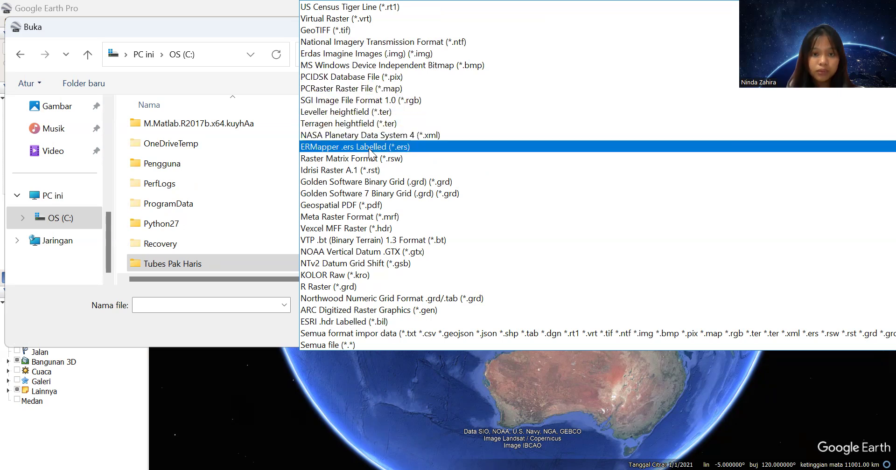
pyautogui.scroll(3, 366, 159)
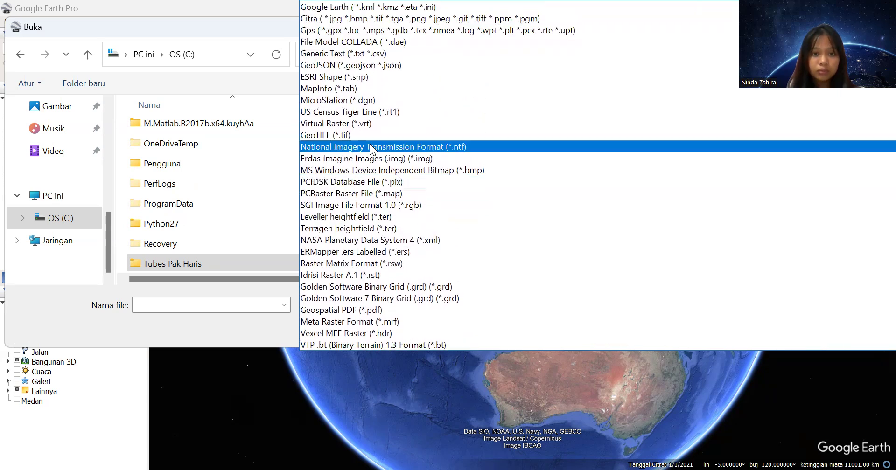
pyautogui.click(334, 78)
pyautogui.scroll(-1, 234, 243)
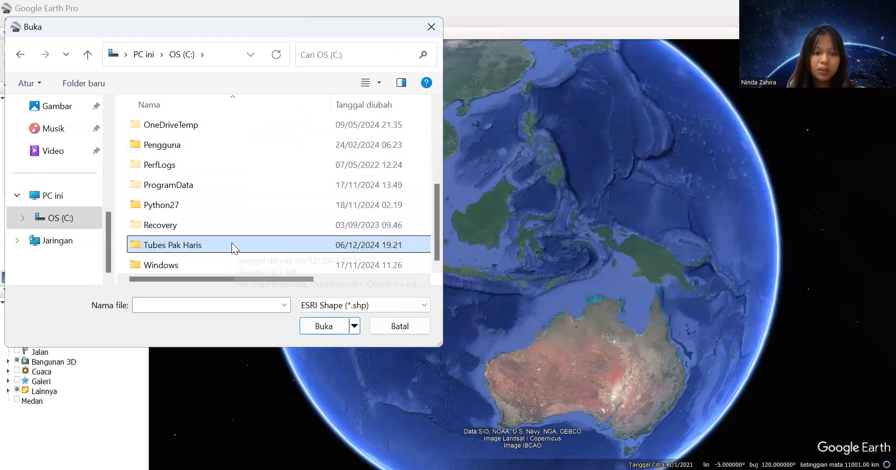
# Open the Oganbru_2 shapefile from the Tubes project folder
pyautogui.click(232, 243)
pyautogui.click(324, 325)
pyautogui.click(326, 327)
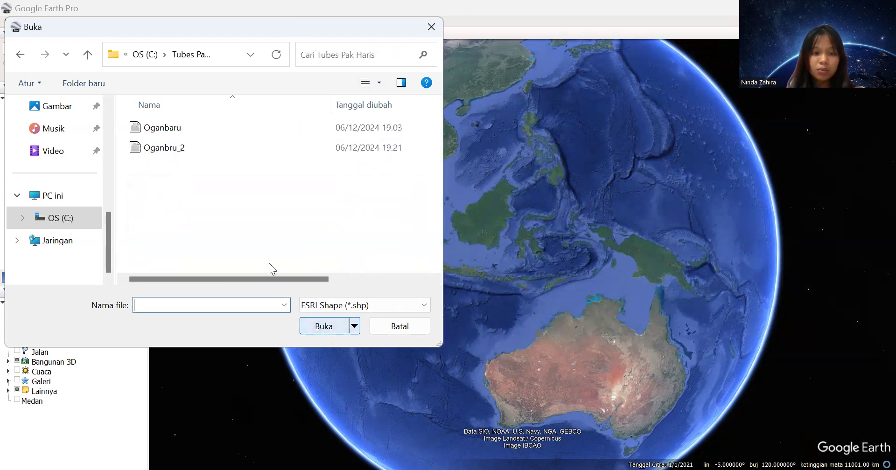
pyautogui.click(207, 150)
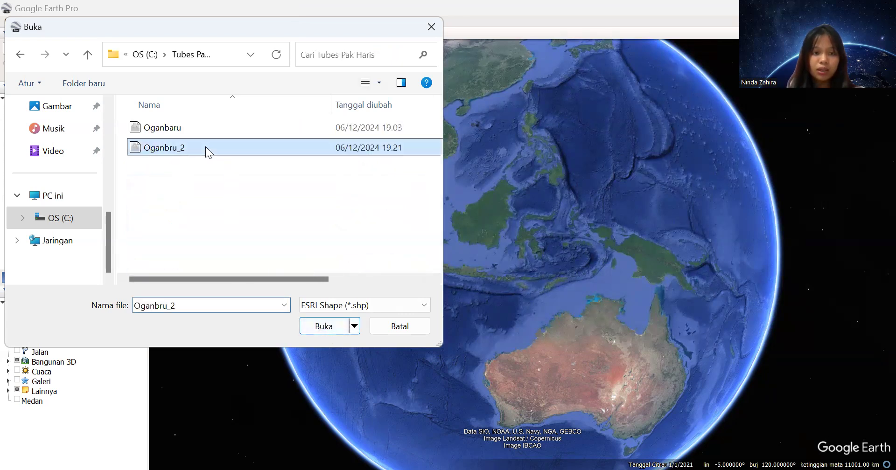
pyautogui.click(327, 326)
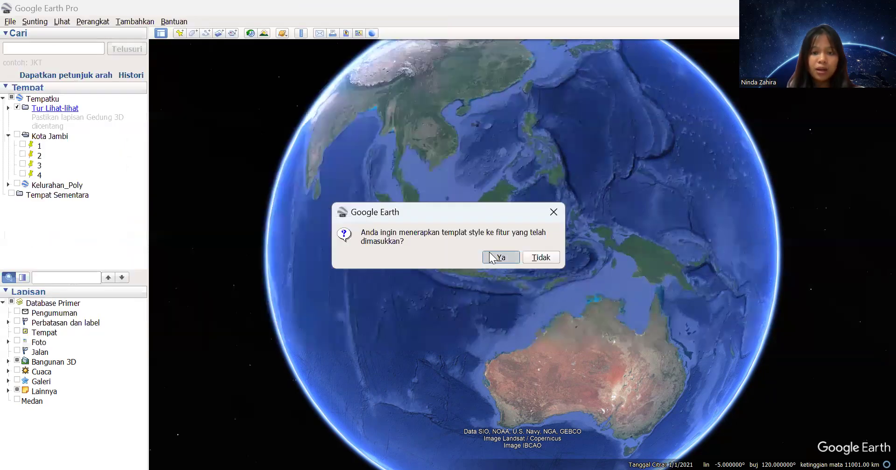
# Apply a style template to the imported features with NAMOBJ as the name field
pyautogui.press('Return')
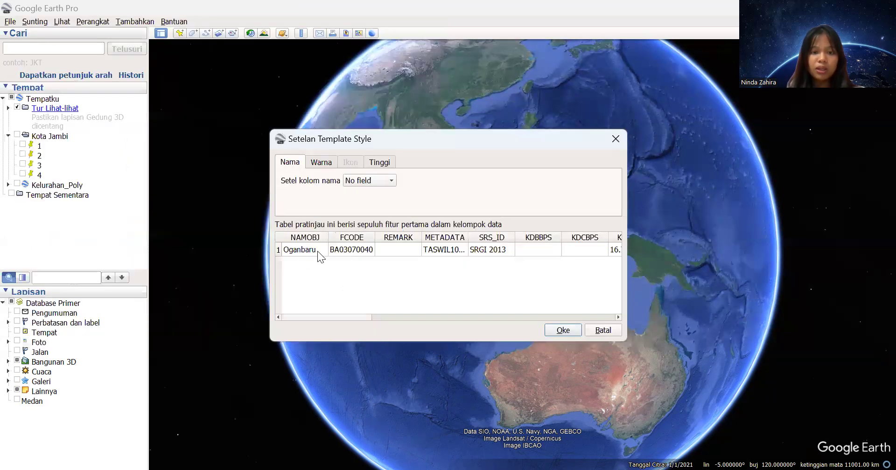
pyautogui.click(290, 249)
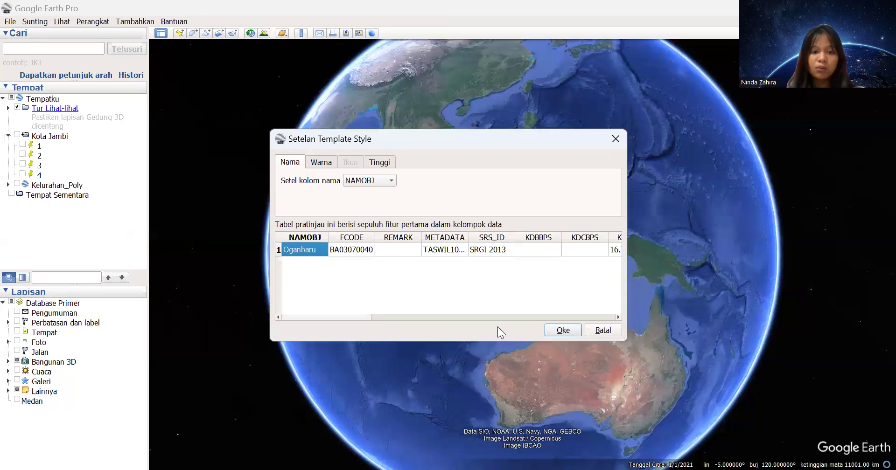
pyautogui.click(563, 331)
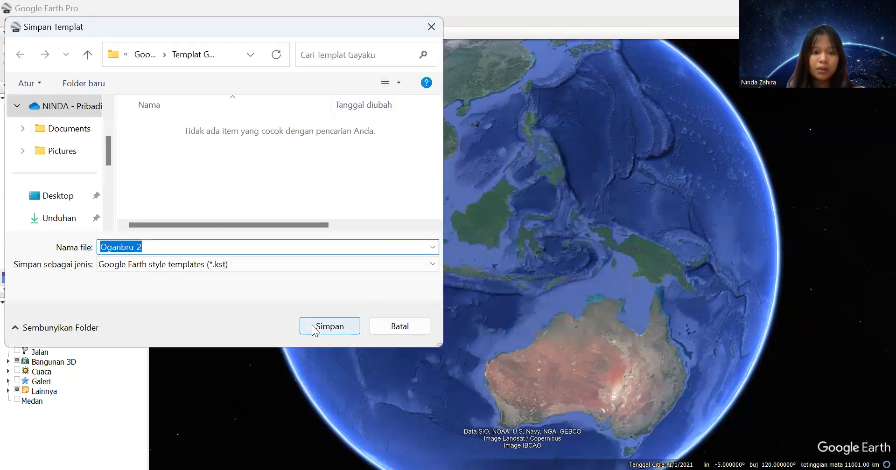
# Save the style template as Oganbru_2 in .kst format in the Tubes project folder on drive C:
pyautogui.scroll(-3, 74, 191)
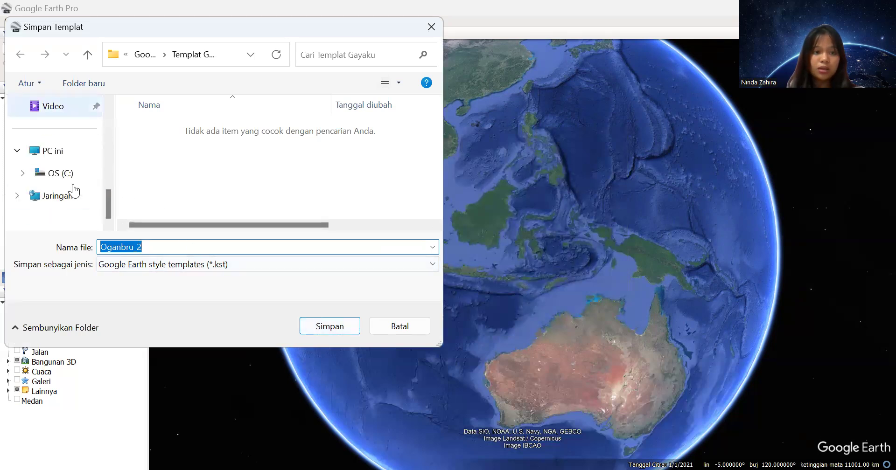
pyautogui.click(64, 174)
pyautogui.scroll(-2, 176, 170)
pyautogui.scroll(-2, 176, 168)
pyautogui.click(187, 217)
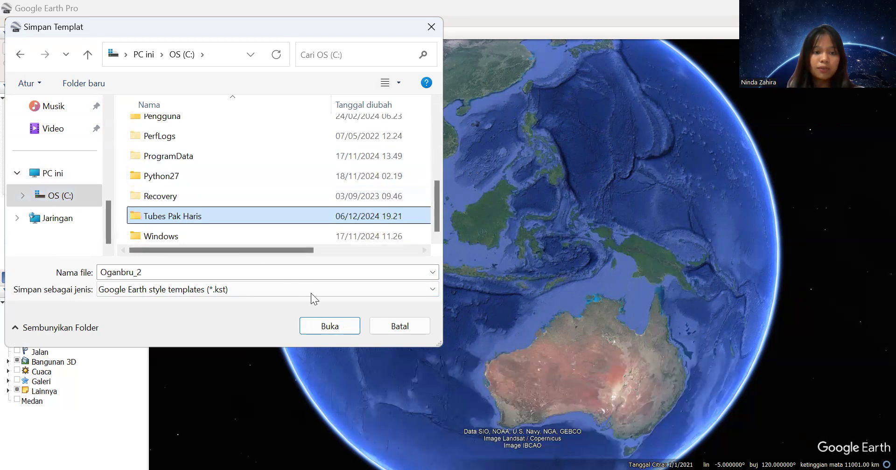
pyautogui.click(334, 331)
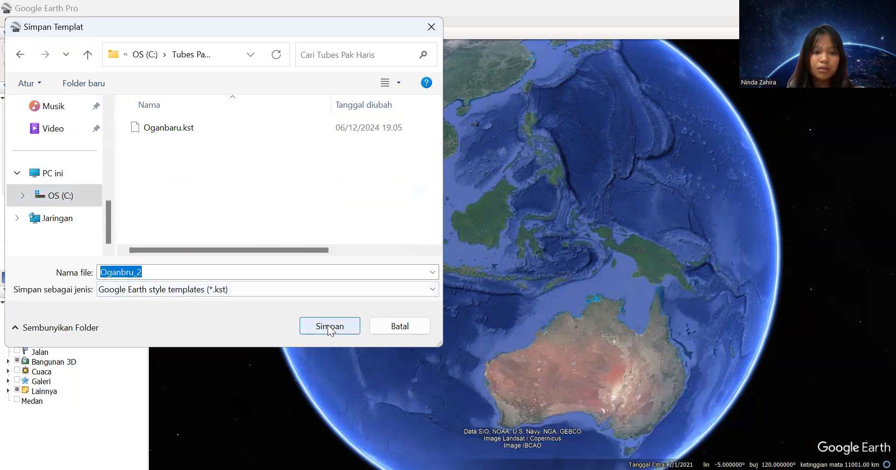
pyautogui.click(329, 326)
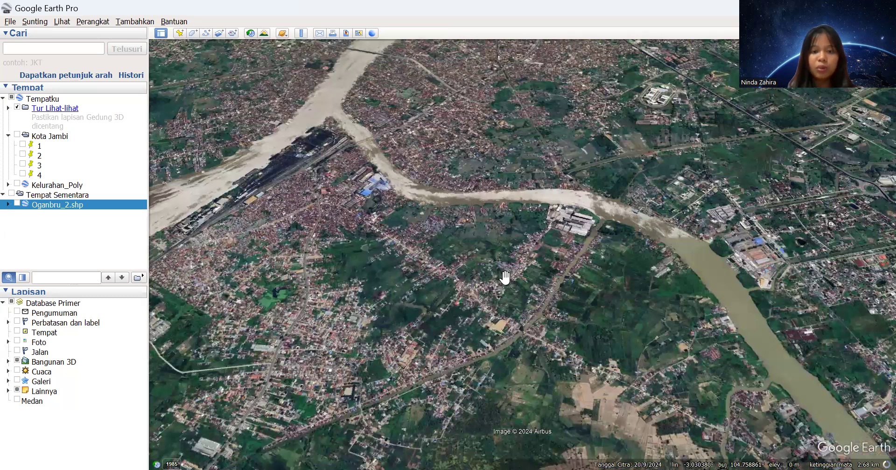
pyautogui.rightClick(56, 206)
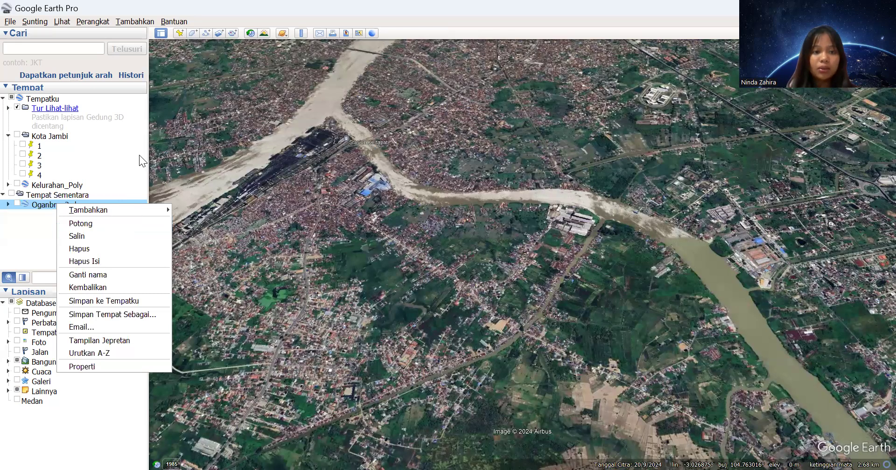
pyautogui.click(93, 367)
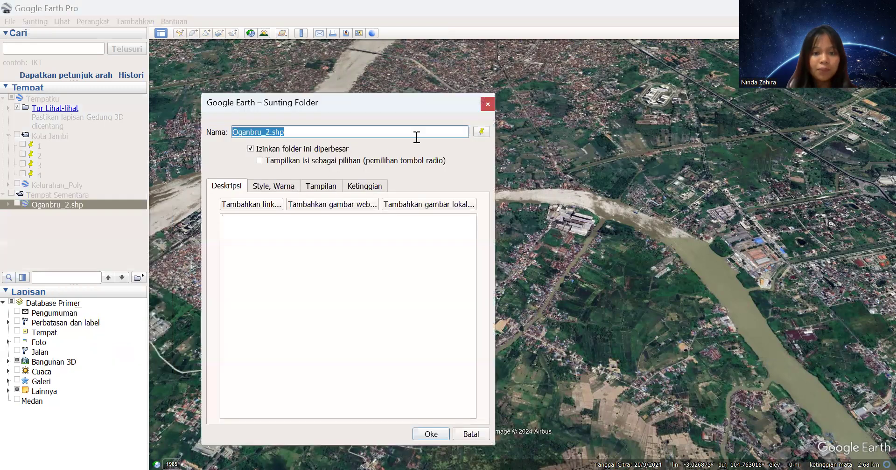
pyautogui.click(487, 101)
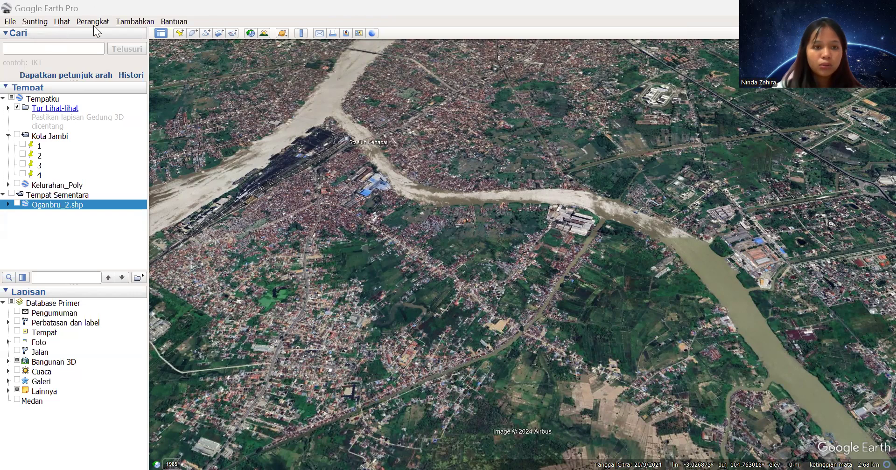
# Reset the view's tilt and compass, and show the Oganbru_2.shp layer on the map
pyautogui.click(62, 22)
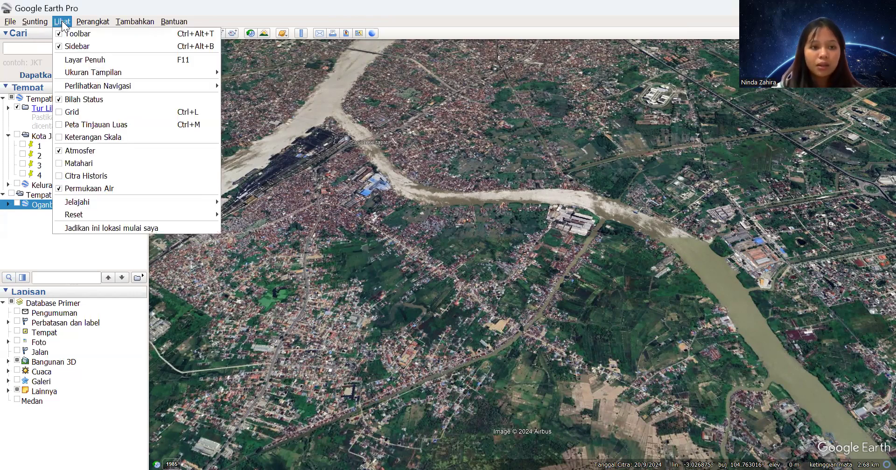
pyautogui.moveTo(113, 214)
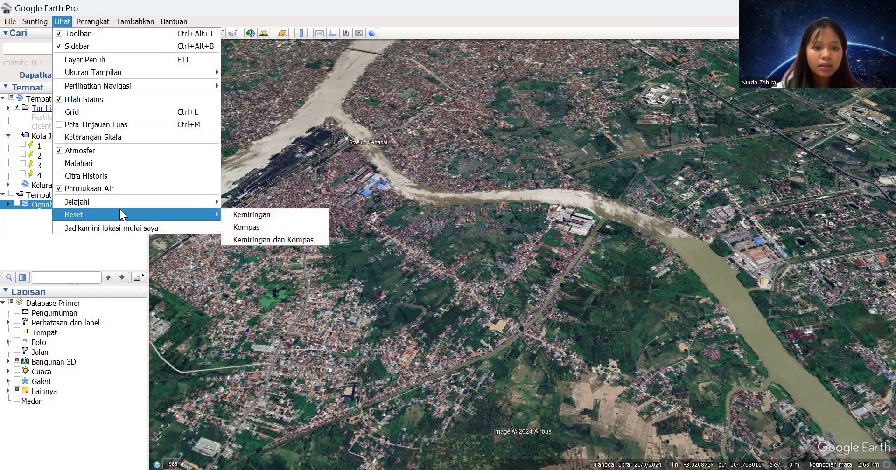
pyautogui.click(254, 240)
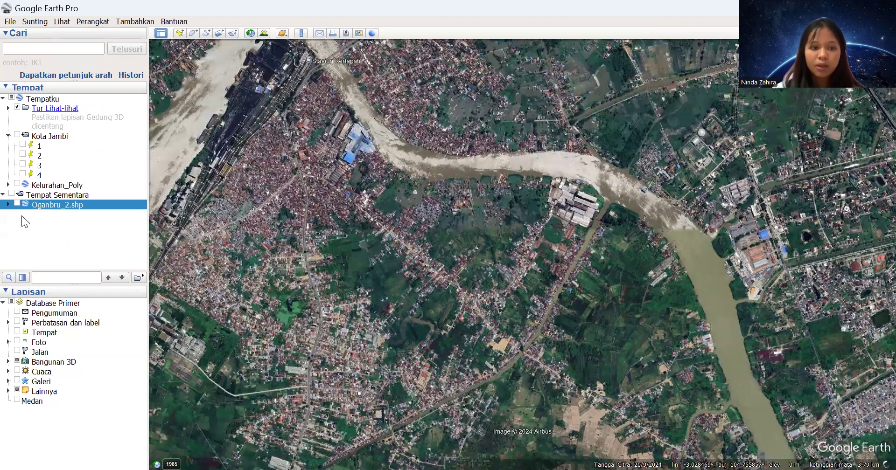
pyautogui.click(17, 203)
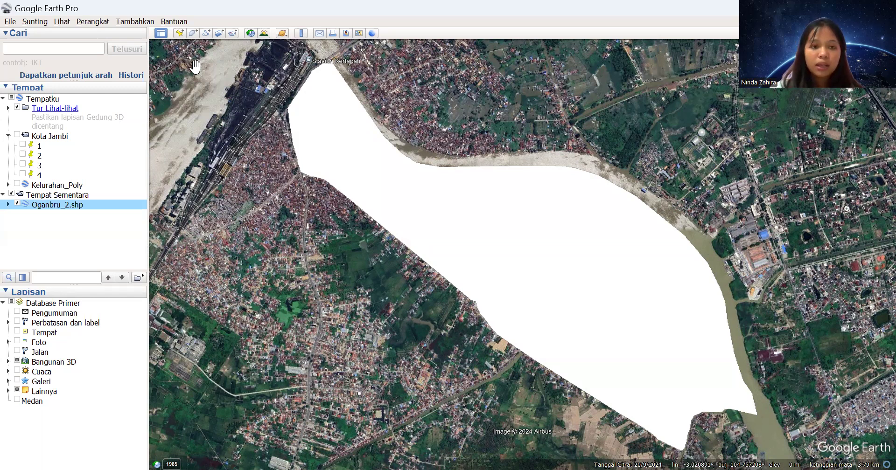
# Add a new placemark and name it "titik 1"
pyautogui.click(178, 34)
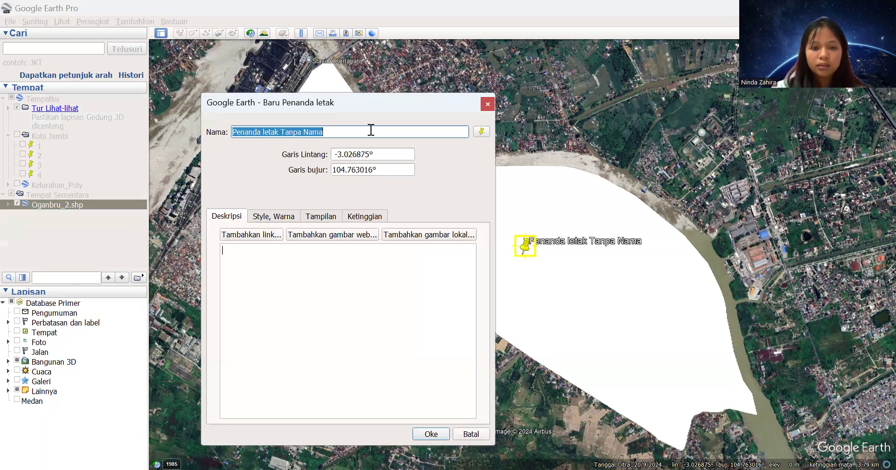
pyautogui.press('BackSpace')
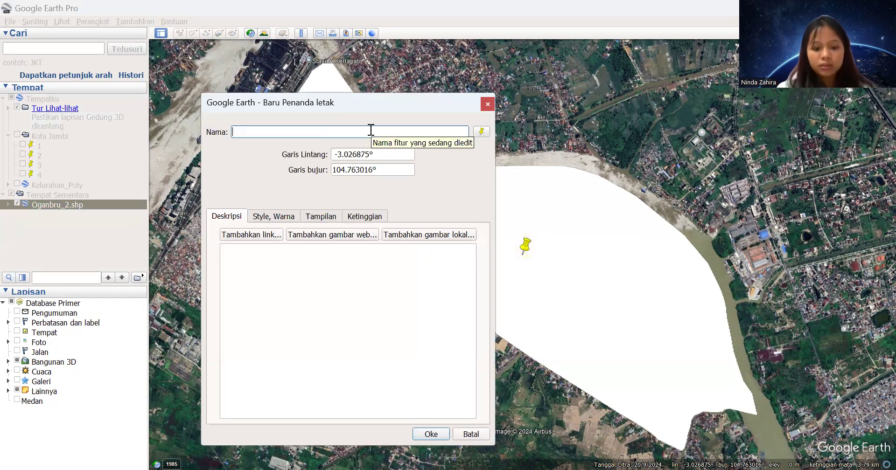
pyautogui.write('titik 1')
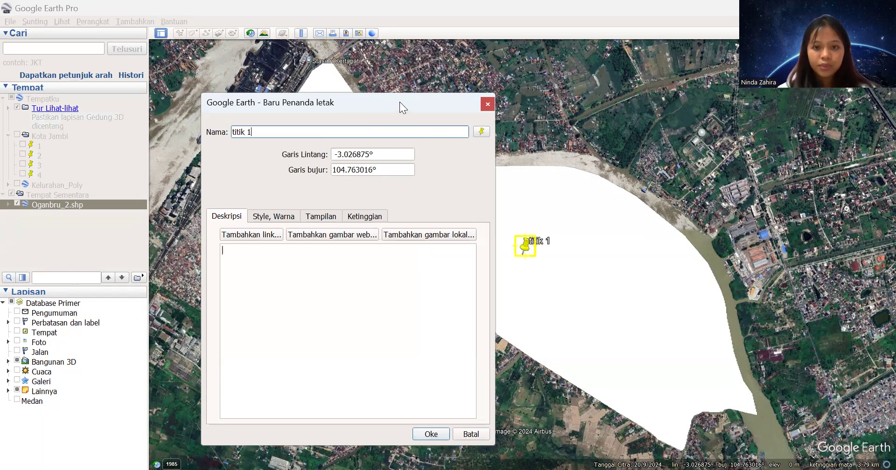
# Move the titik 1 placemark northwest of the village polygon, to about latitude -3.0162°, longitude 104.7439°, and save it
pyautogui.moveTo(400, 107); pyautogui.dragTo(111, 219)
pyautogui.moveTo(524, 244); pyautogui.dragTo(234, 55)
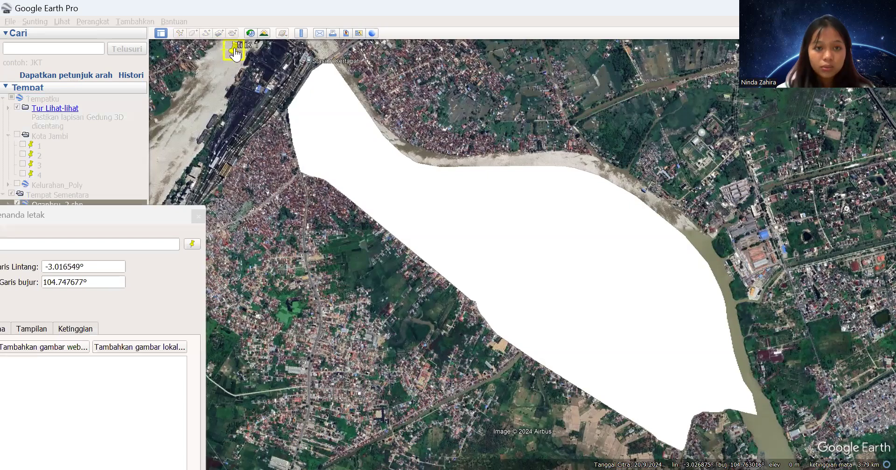
pyautogui.click(163, 61)
pyautogui.moveTo(163, 60); pyautogui.dragTo(160, 56)
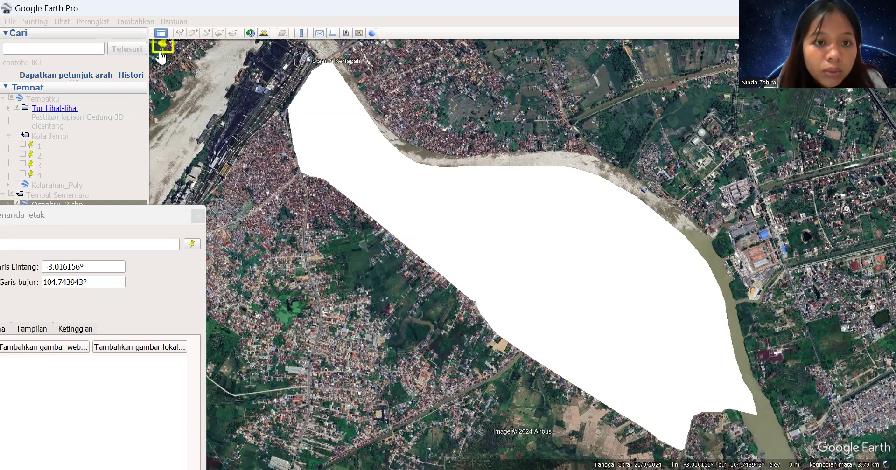
pyautogui.moveTo(148, 215); pyautogui.dragTo(287, 43)
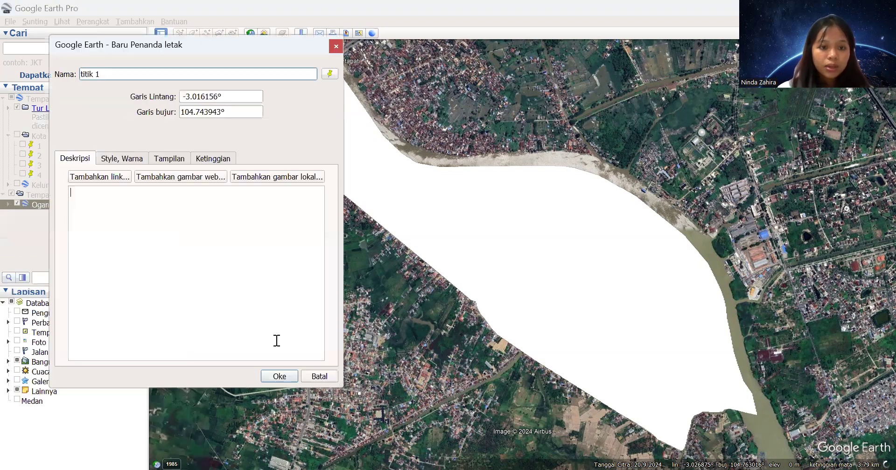
pyautogui.click(275, 376)
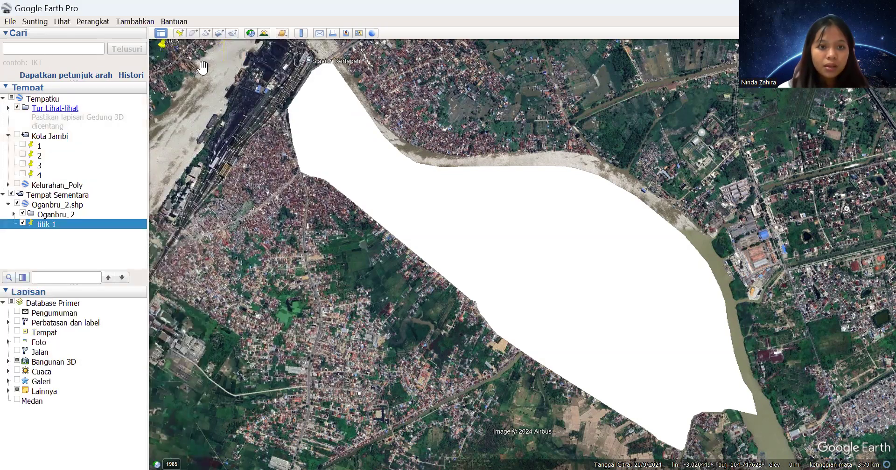
# Add a second placemark and name it "titik 2"
pyautogui.click(180, 31)
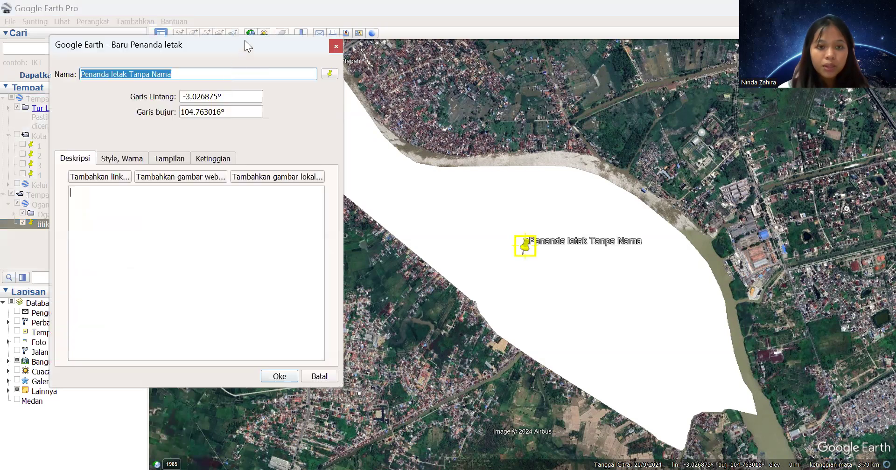
pyautogui.moveTo(244, 45); pyautogui.dragTo(273, 87)
pyautogui.press('BackSpace')
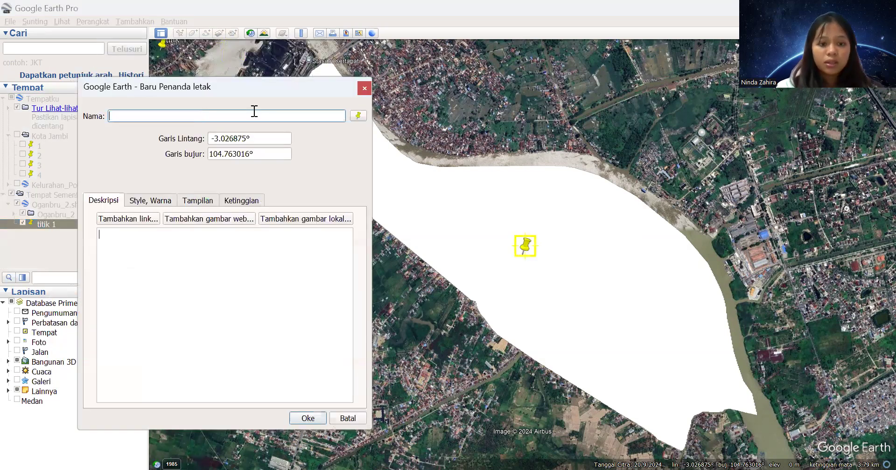
pyautogui.write('titik')
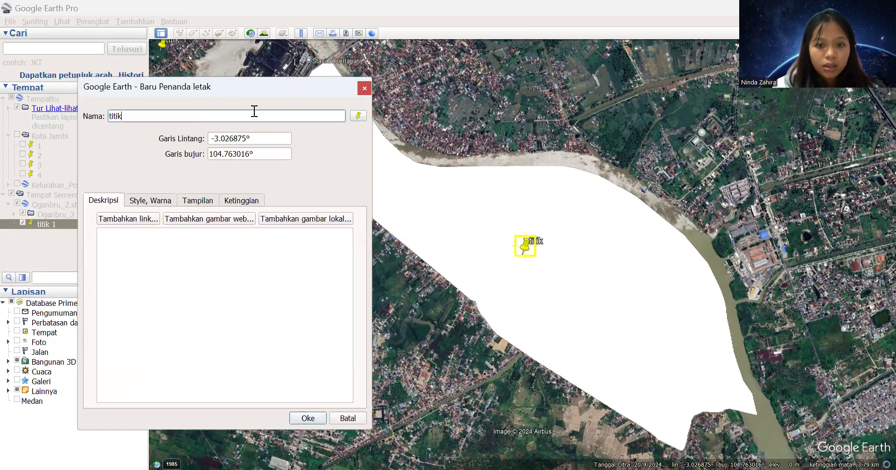
pyautogui.write(' 2')
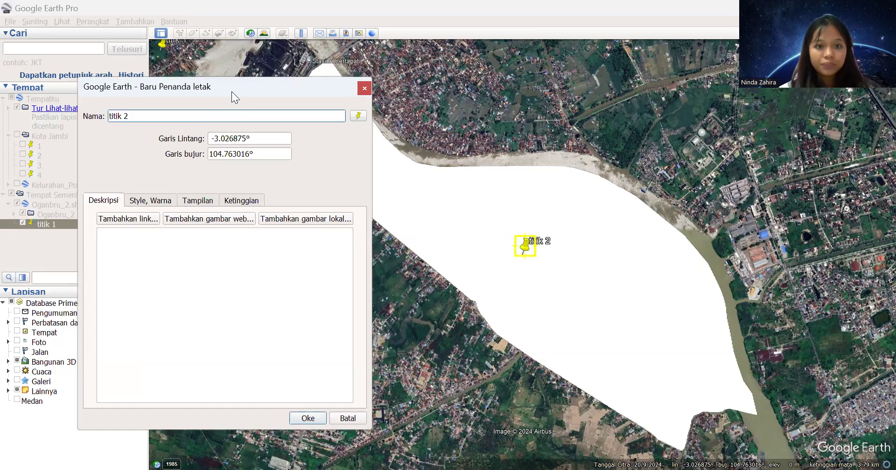
# Move the titik 2 placemark northeast of the village polygon, to about latitude -3.0162°, longitude 104.7819°, and save it
pyautogui.moveTo(235, 81); pyautogui.dragTo(66, 279)
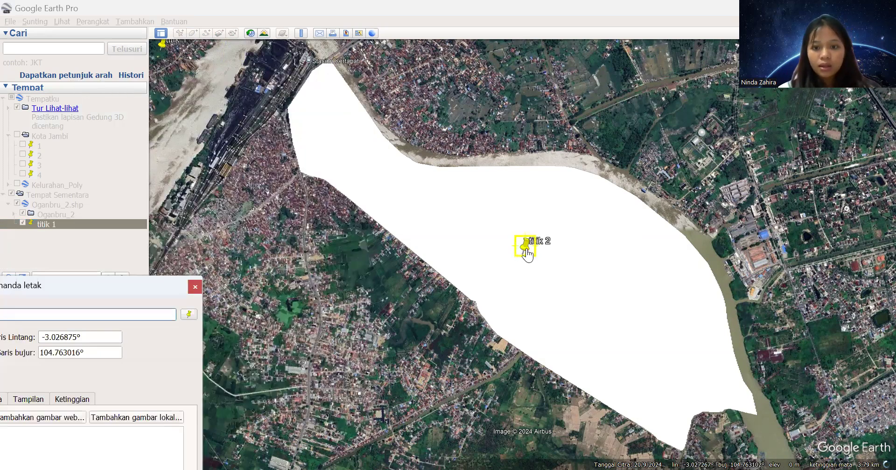
pyautogui.moveTo(527, 247); pyautogui.dragTo(881, 82)
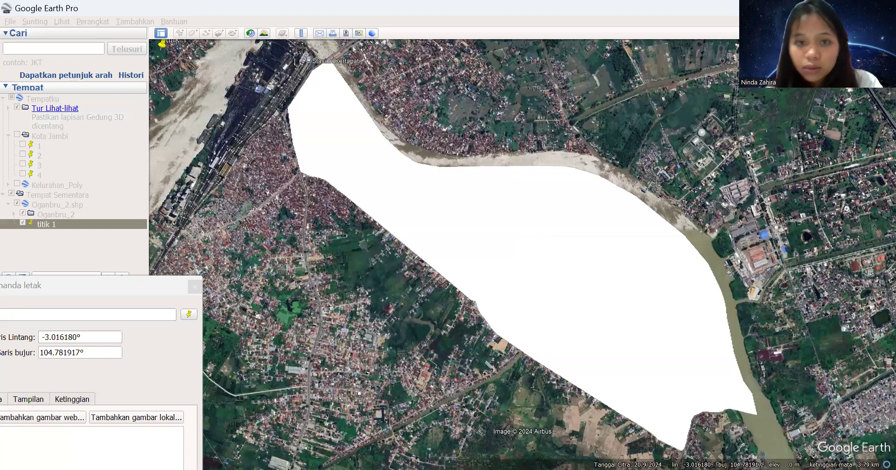
pyautogui.moveTo(122, 292); pyautogui.dragTo(324, 79)
pyautogui.click(334, 404)
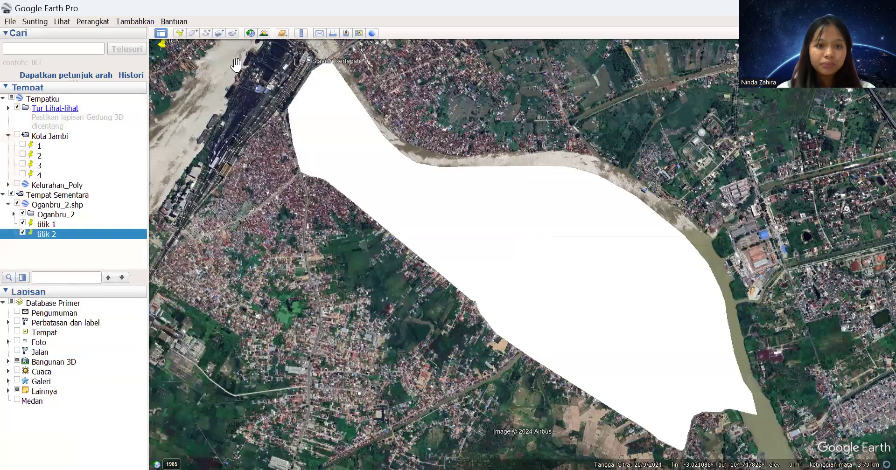
# Add a third placemark and name it "titik 3"
pyautogui.click(179, 32)
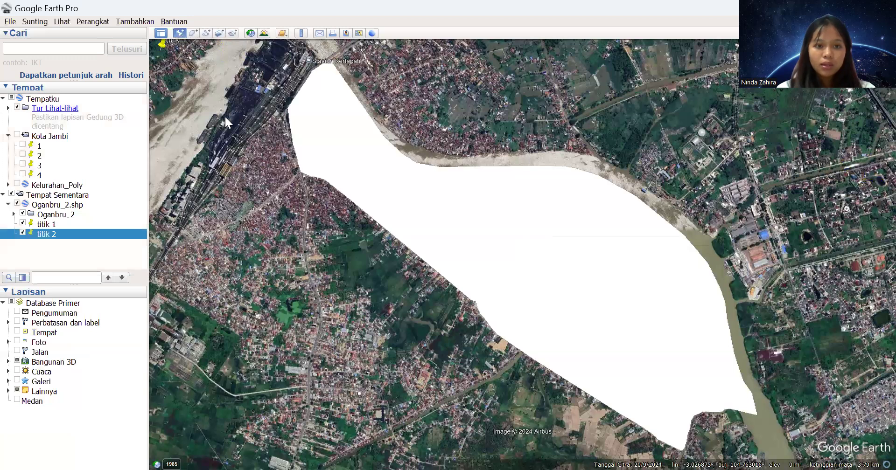
pyautogui.press('BackSpace')
pyautogui.write('titik 3')
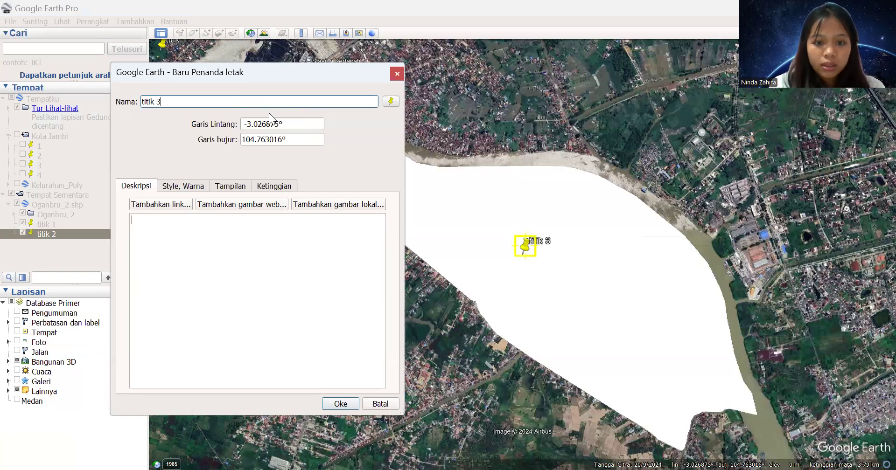
pyautogui.press('Tab')
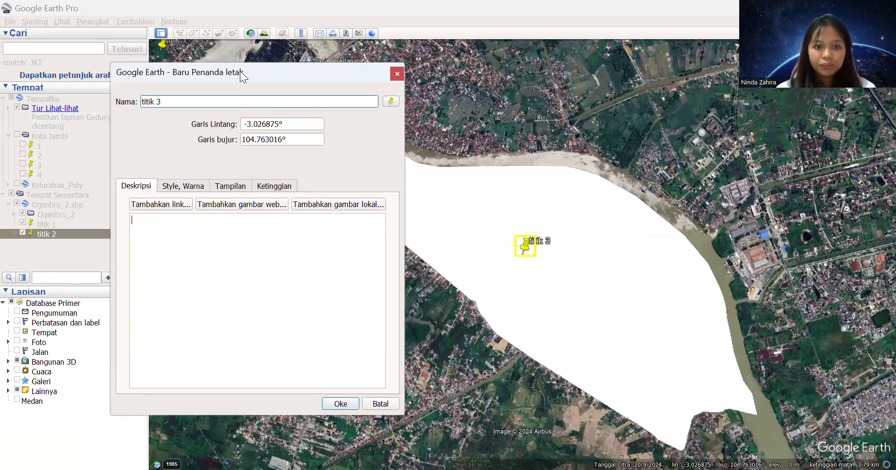
# Move the titik 3 placemark southwest of the village polygon, to about latitude -3.0379°, longitude 104.7437°, and save it
pyautogui.moveTo(240, 71); pyautogui.dragTo(69, 11)
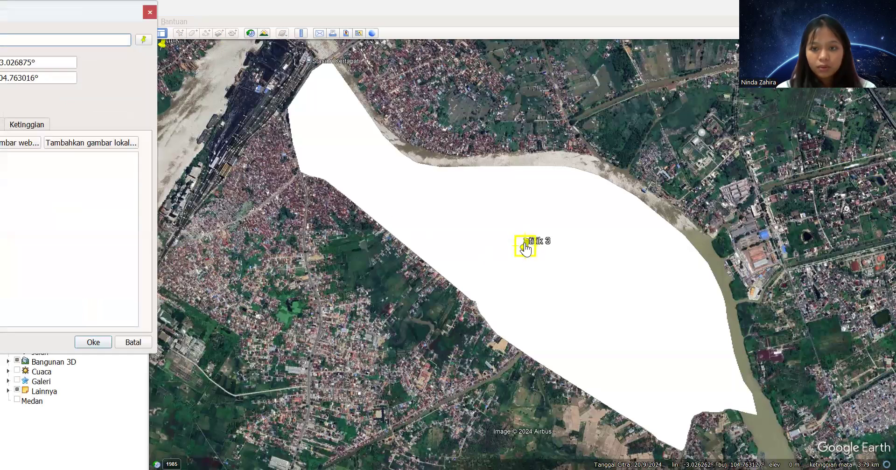
pyautogui.moveTo(389, 303); pyautogui.dragTo(157, 453)
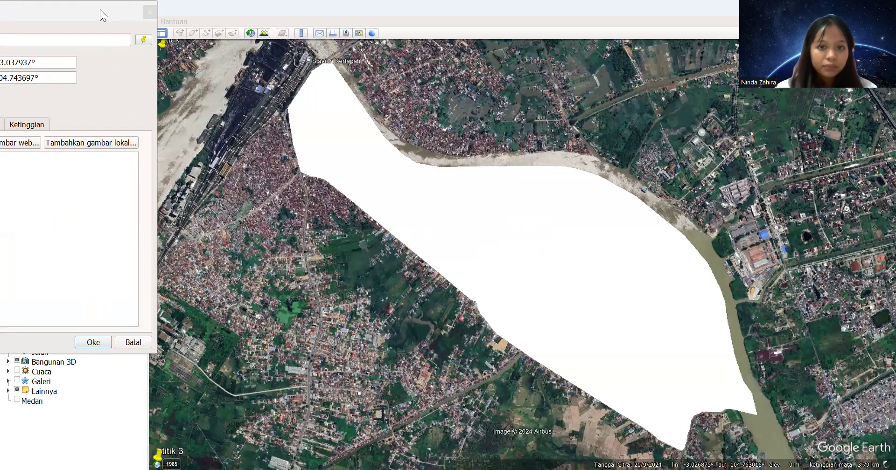
pyautogui.moveTo(100, 9); pyautogui.dragTo(357, 23)
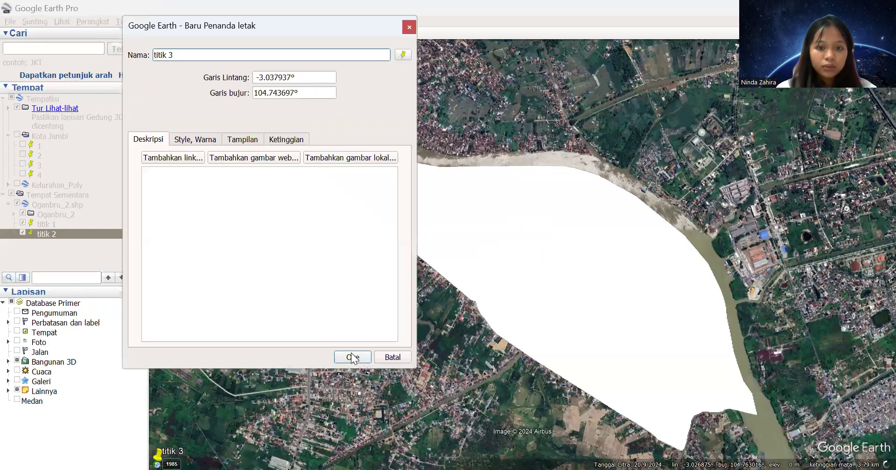
pyautogui.click(350, 357)
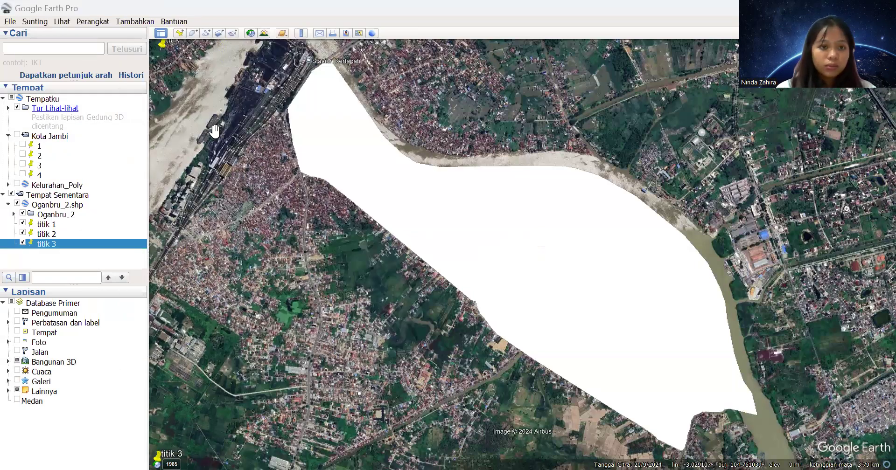
# Add a fourth placemark and name it "titik 4"
pyautogui.click(179, 33)
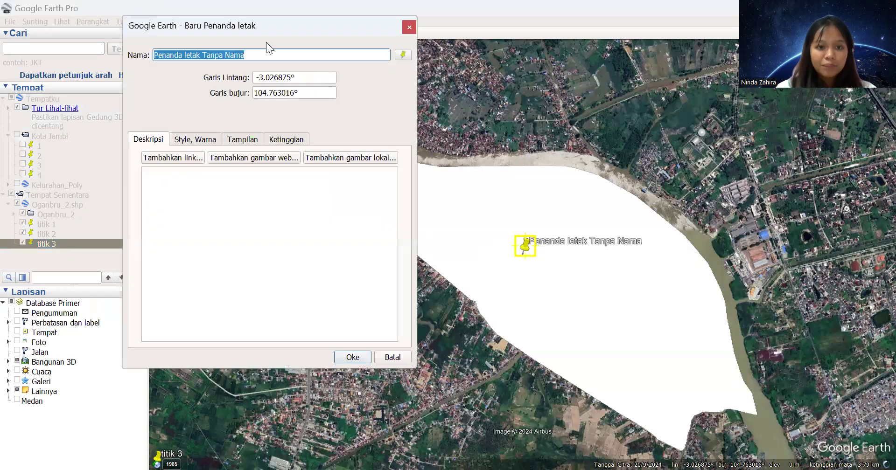
pyautogui.press('BackSpace')
pyautogui.write('ti')
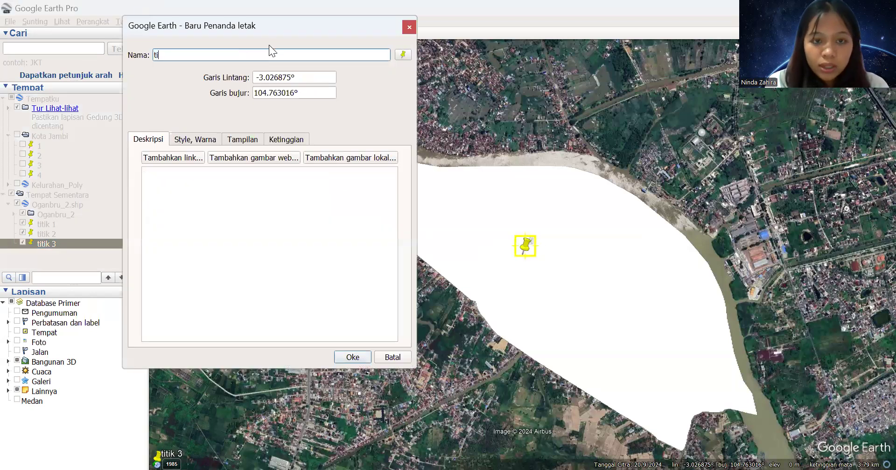
pyautogui.write('tik 4')
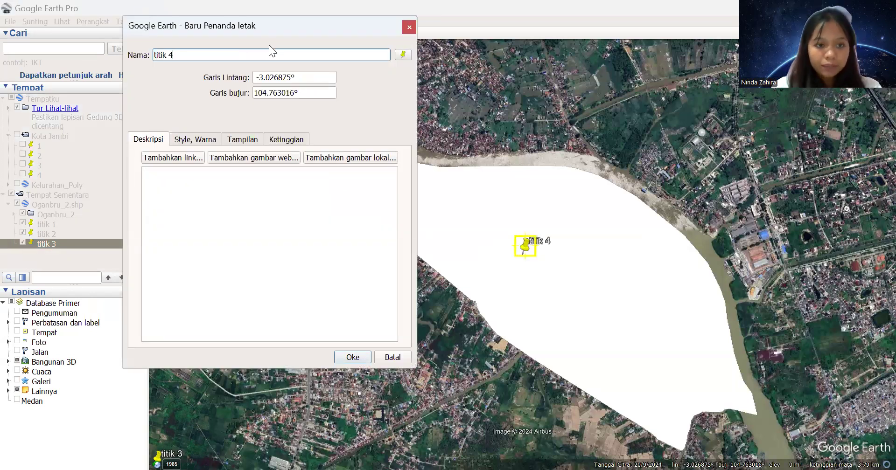
# Move the titik 4 placemark southeast of the village polygon, to about latitude -3.0381°, longitude 104.7820°, and save it
pyautogui.moveTo(270, 26); pyautogui.dragTo(4, 56)
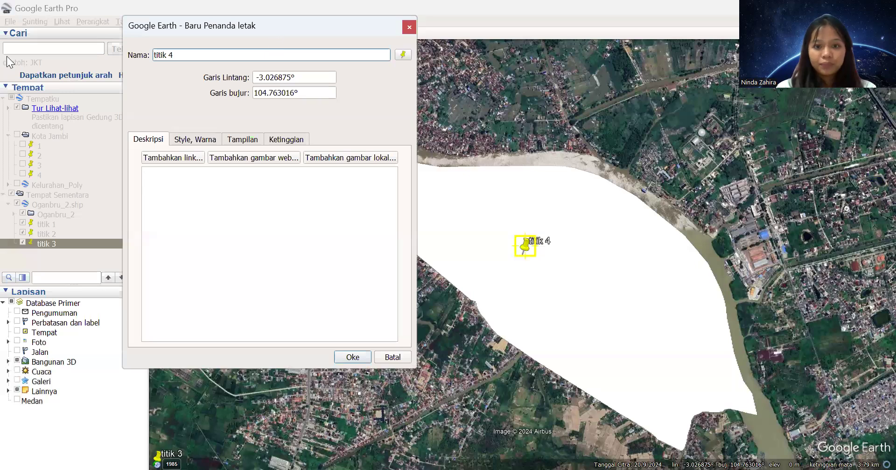
pyautogui.moveTo(526, 245); pyautogui.dragTo(879, 455)
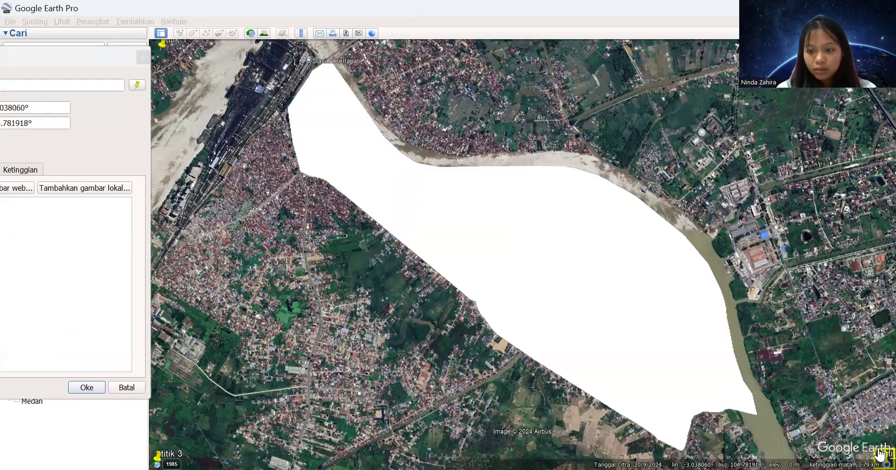
pyautogui.moveTo(879, 455); pyautogui.dragTo(880, 456)
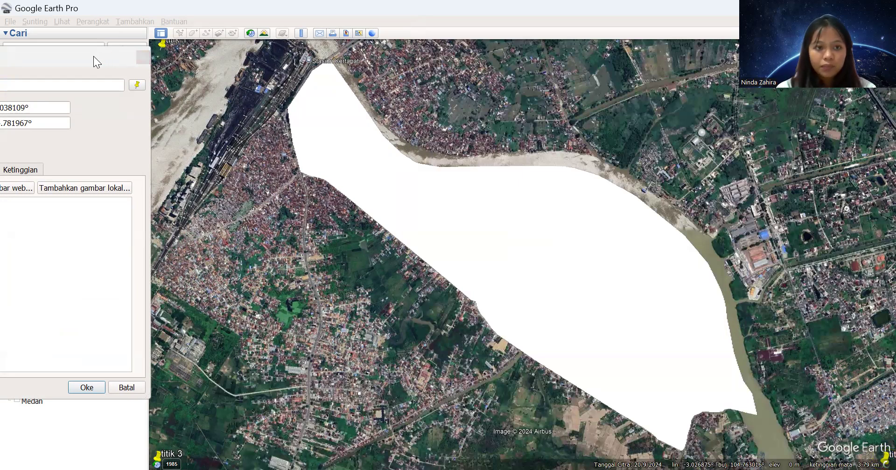
pyautogui.click(367, 351)
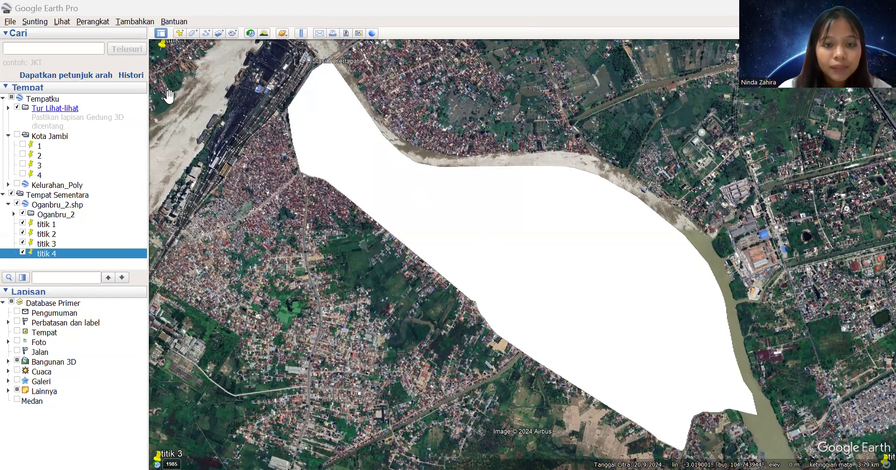
# Start saving the map as an image and turn off its title and description, legend, scale, compass and HTML area elements
pyautogui.click(347, 35)
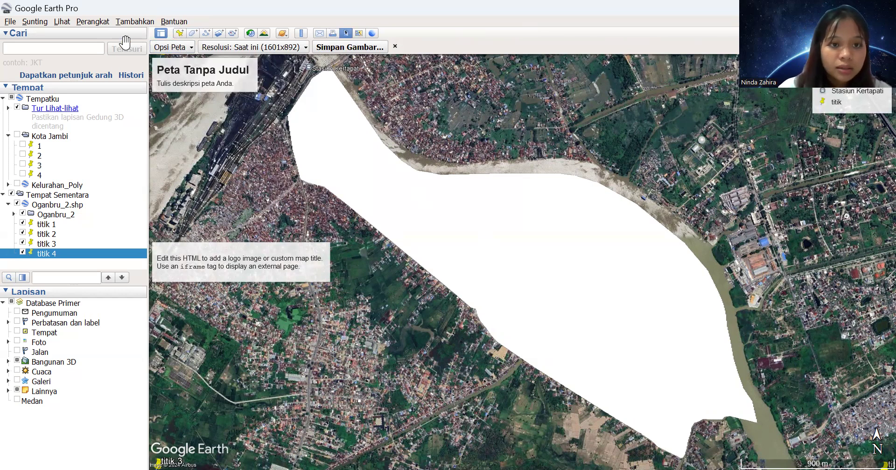
pyautogui.click(176, 48)
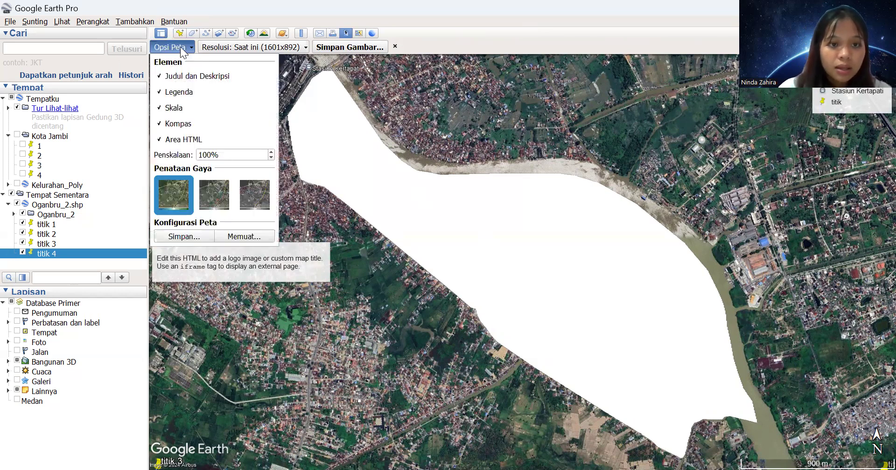
pyautogui.click(160, 80)
pyautogui.click(161, 92)
pyautogui.click(161, 108)
pyautogui.click(159, 124)
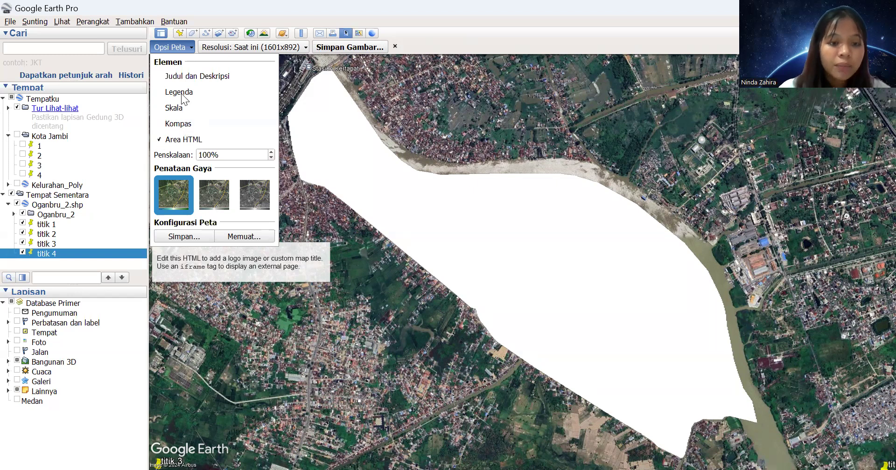
pyautogui.click(201, 140)
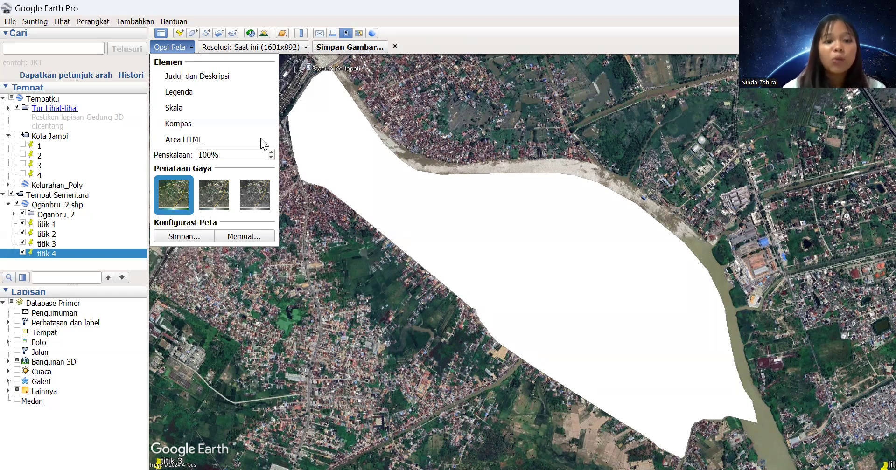
pyautogui.click(180, 236)
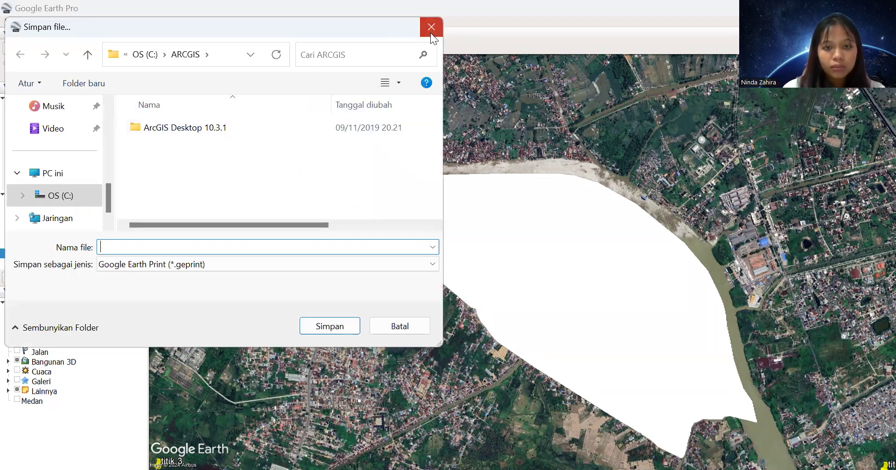
pyautogui.click(431, 27)
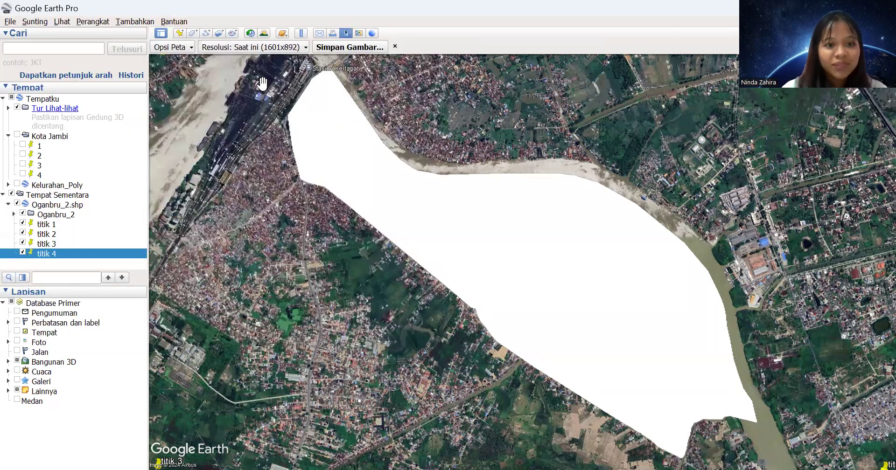
# Set the map image resolution to Maksimum (8192x4564)
pyautogui.click(191, 47)
pyautogui.click(218, 46)
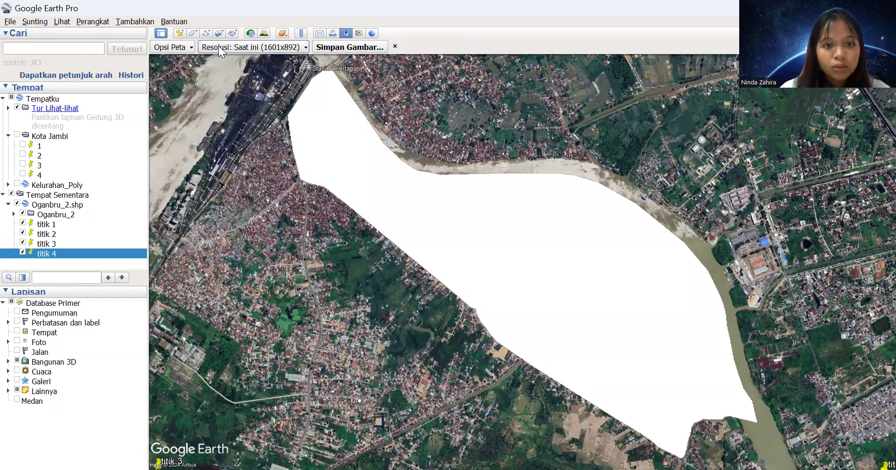
pyautogui.click(218, 47)
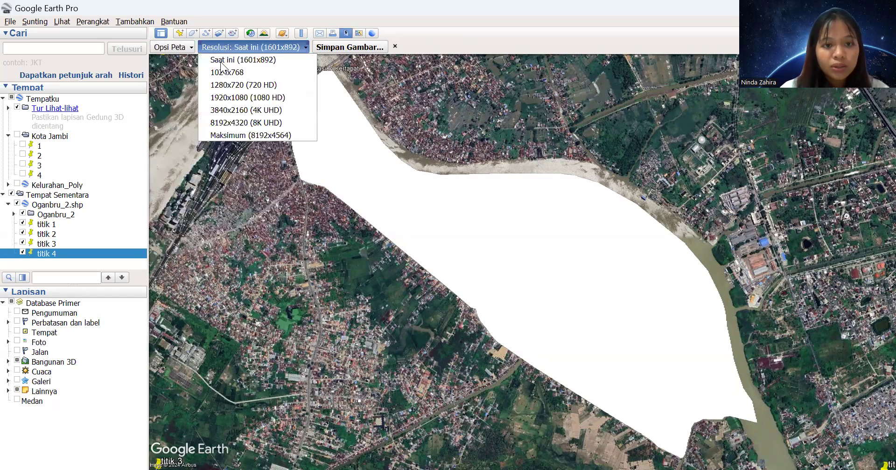
pyautogui.click(224, 135)
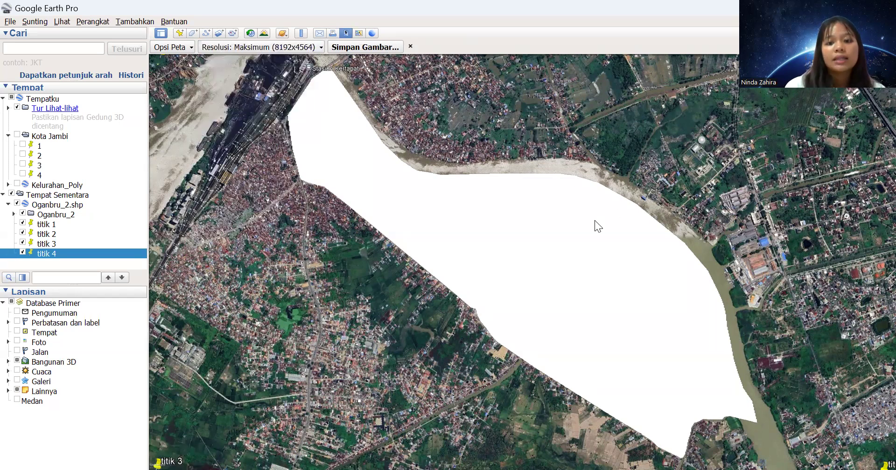
pyautogui.click(382, 48)
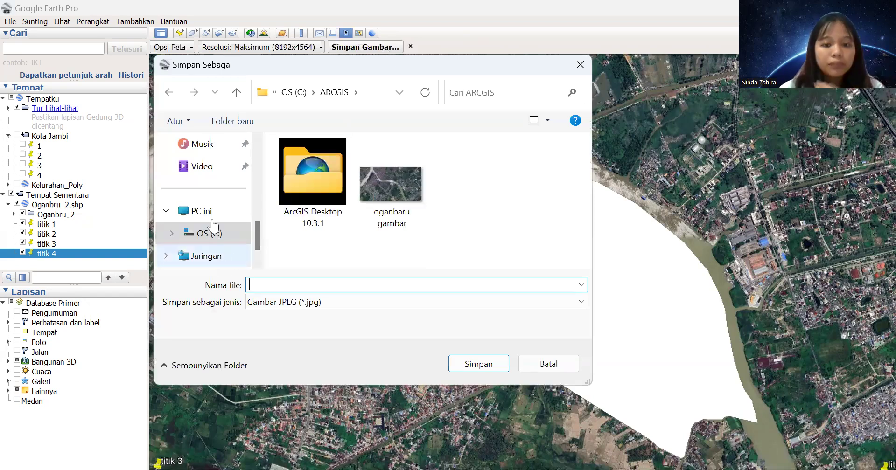
pyautogui.scroll(-1, 212, 220)
pyautogui.click(207, 214)
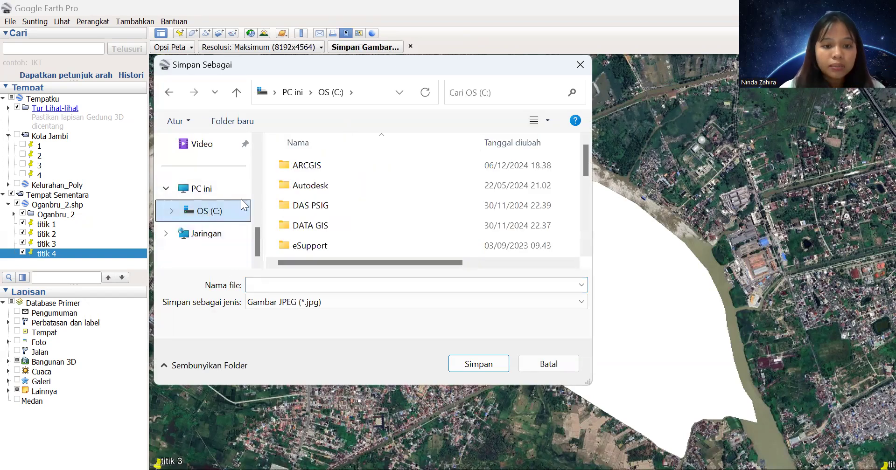
pyautogui.scroll(-4, 323, 182)
pyautogui.click(337, 231)
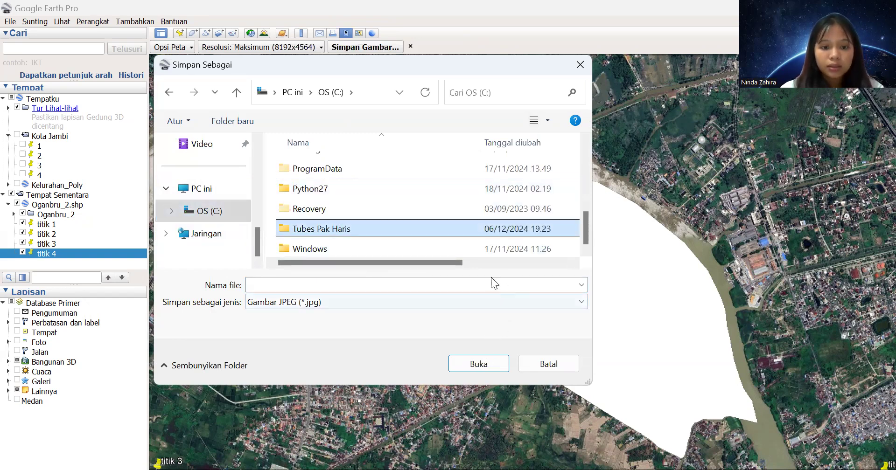
pyautogui.click(472, 363)
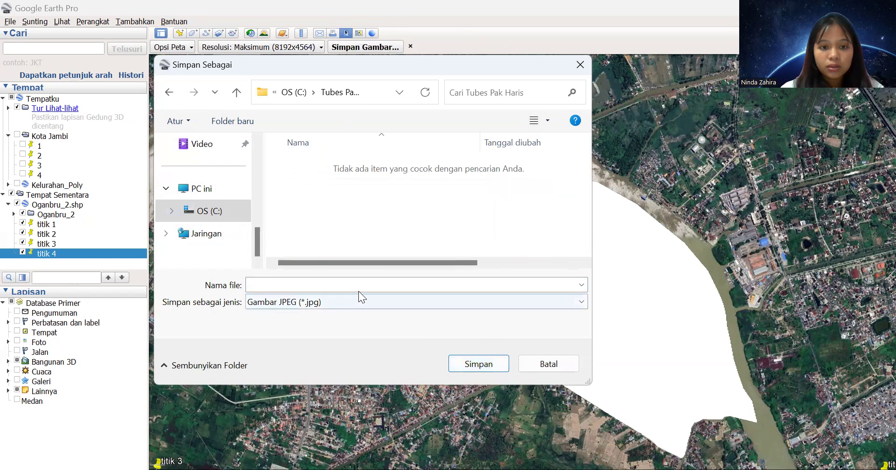
pyautogui.click(338, 285)
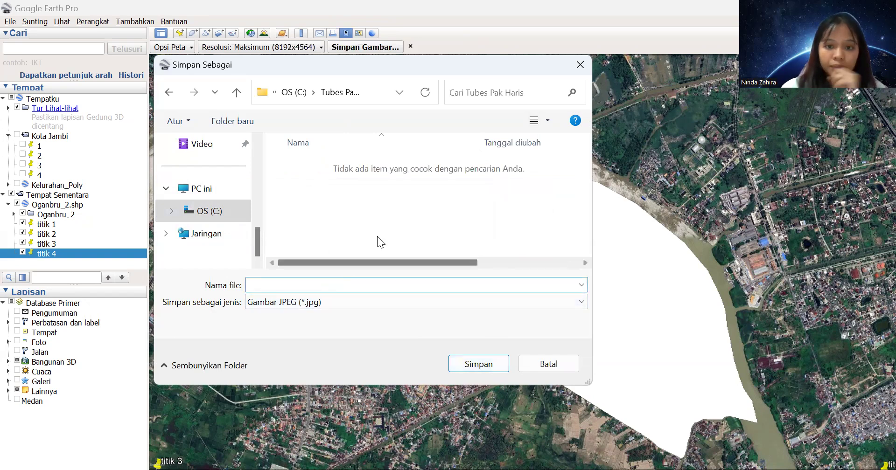
pyautogui.write('ogan')
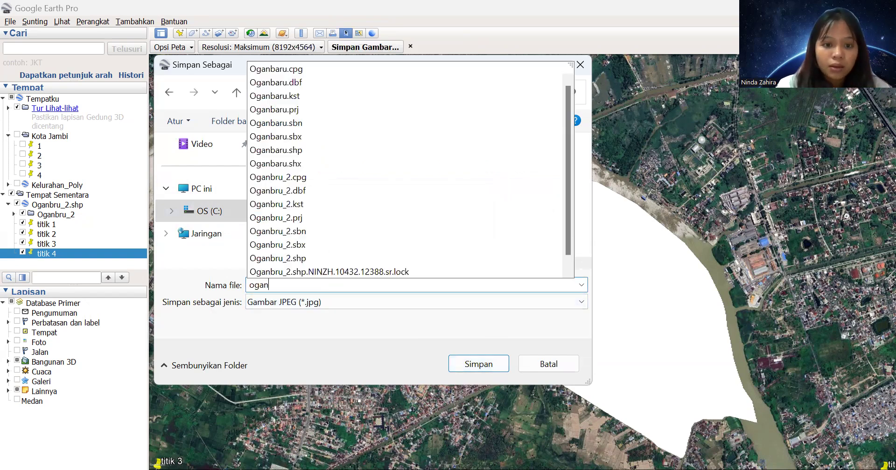
pyautogui.write('baru')
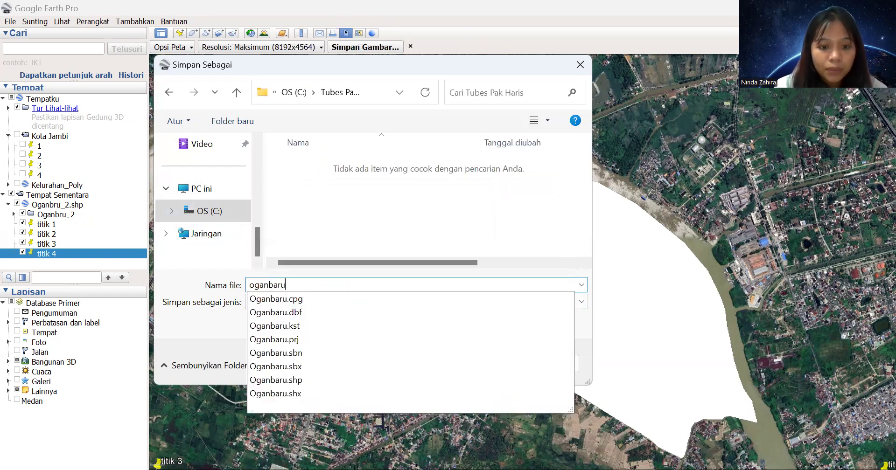
pyautogui.write('2')
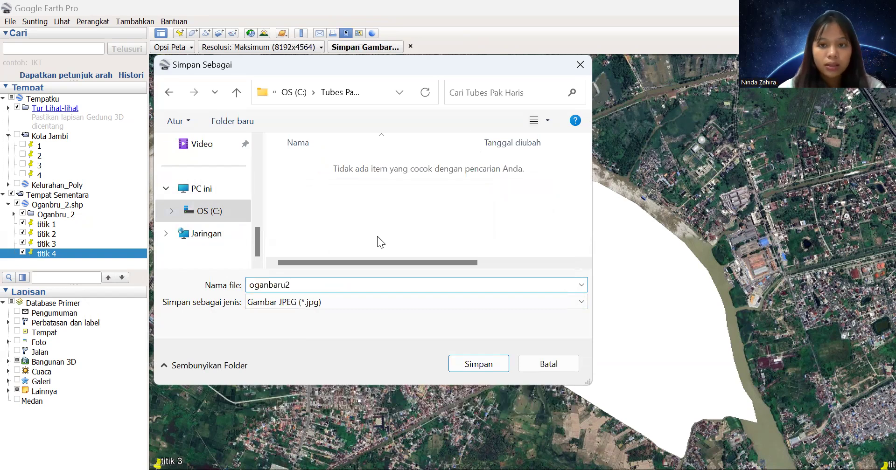
pyautogui.click(521, 24)
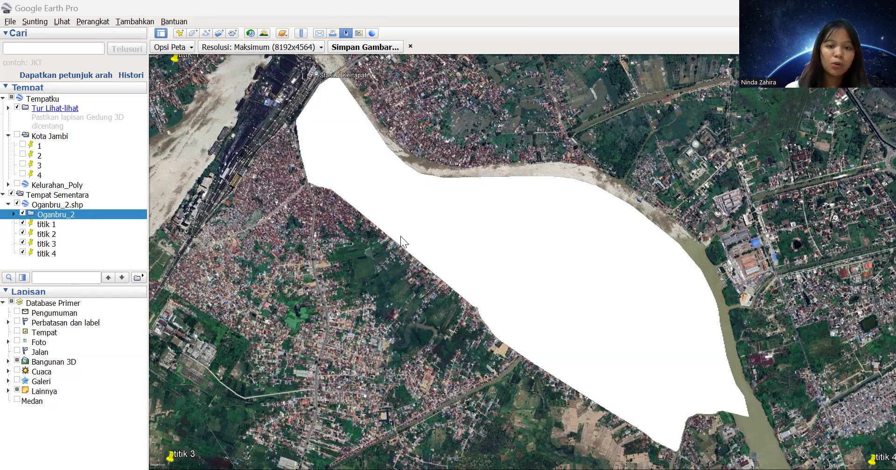
# Hide the Oganbru_2 polygon folder and start saving the map image into the Tubes assignment folder on drive C:
pyautogui.click(23, 214)
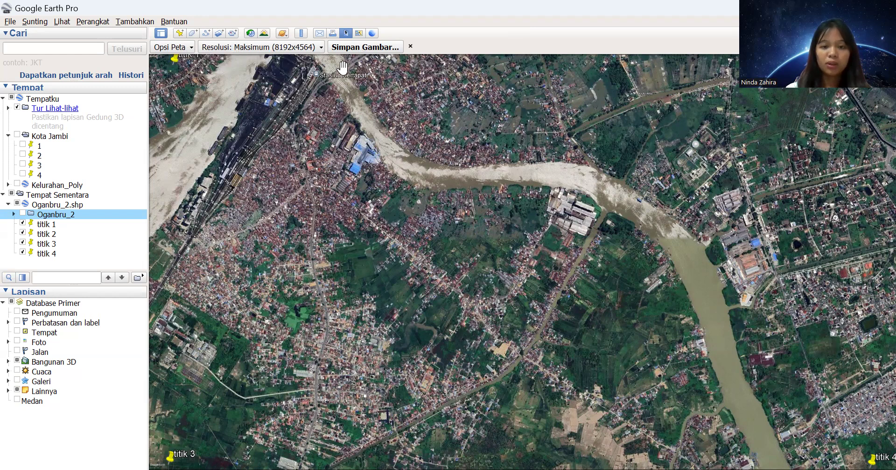
pyautogui.click(353, 48)
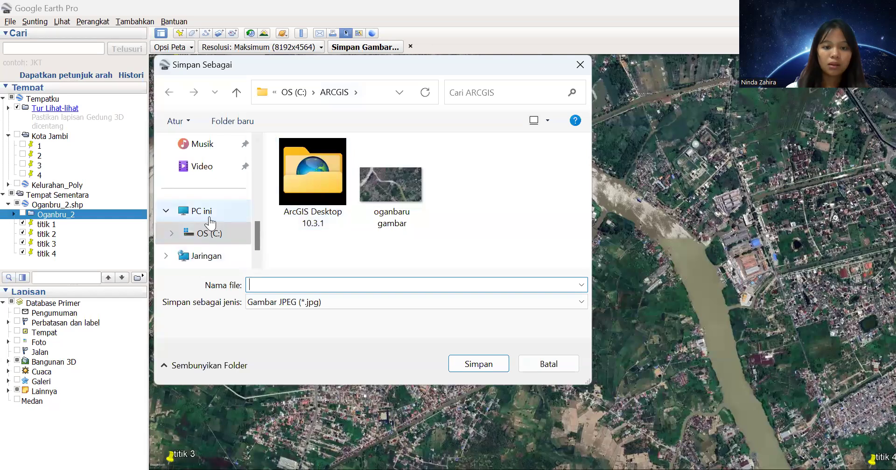
pyautogui.scroll(-1, 210, 211)
pyautogui.click(215, 212)
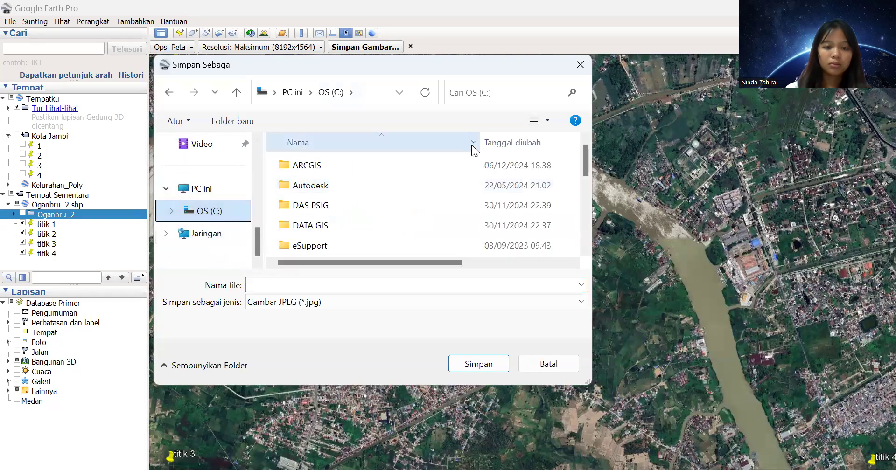
pyautogui.scroll(-5, 363, 225)
pyautogui.doubleClick(362, 226)
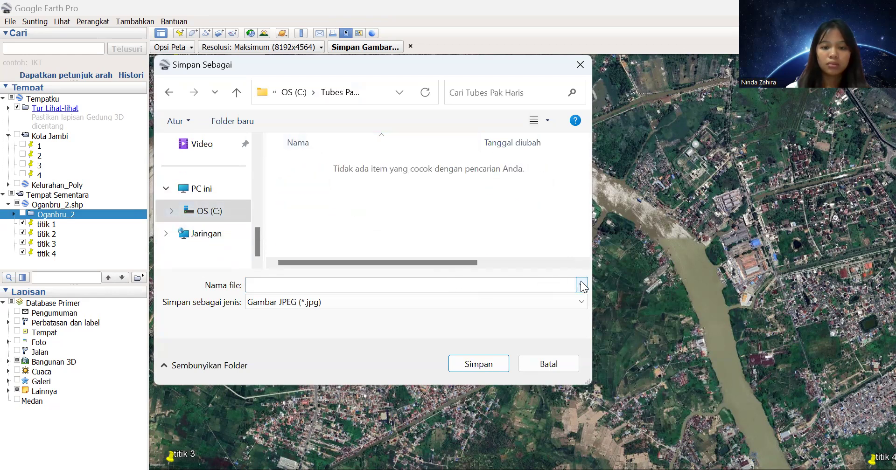
# Name the map image oganbaru2, keep the JPEG (*.jpg) format, and save it
pyautogui.click(493, 291)
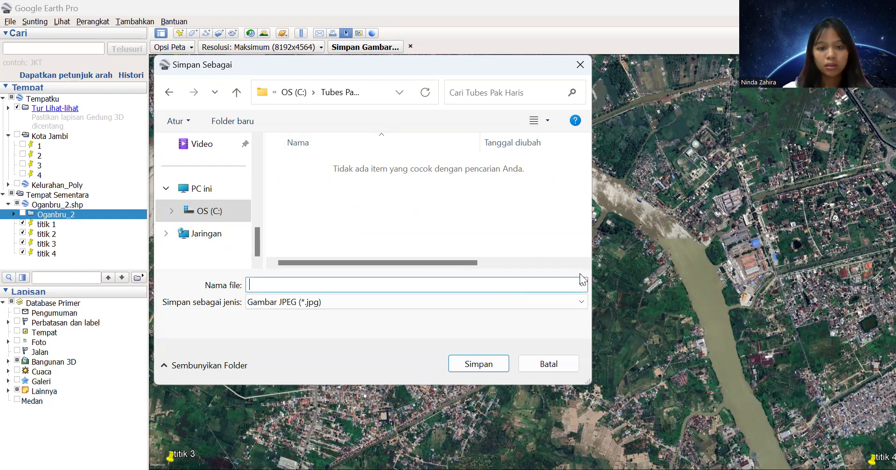
pyautogui.write('oganbaru')
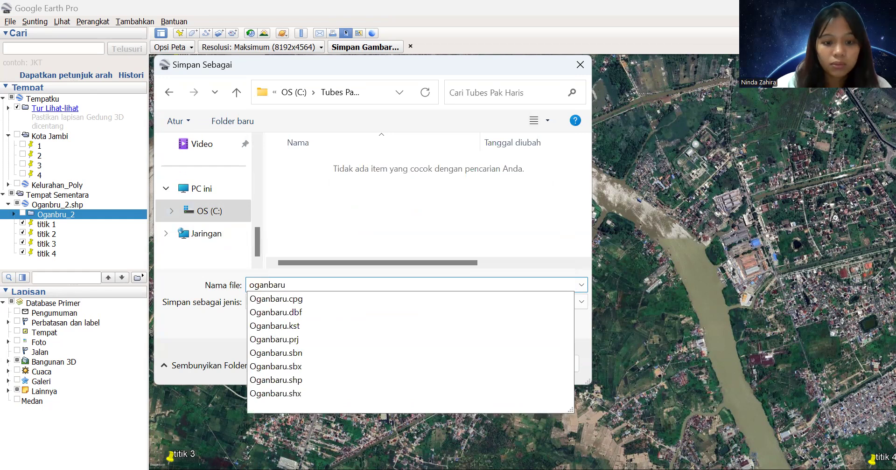
pyautogui.write('2')
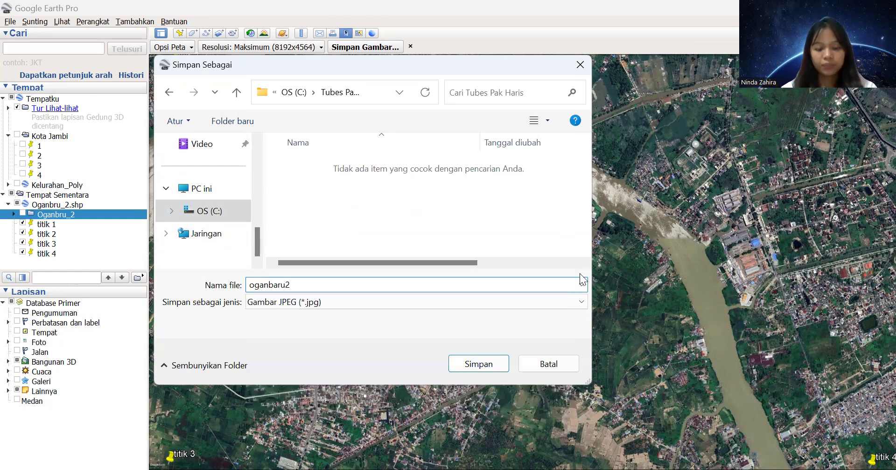
pyautogui.click(484, 305)
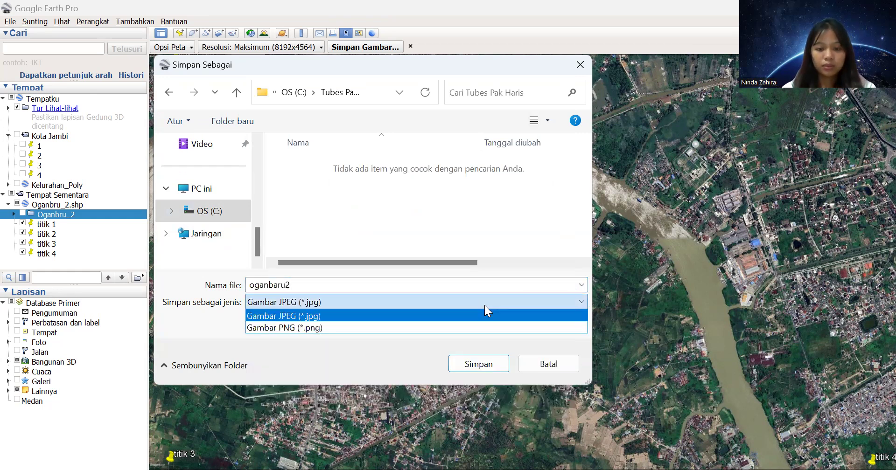
pyautogui.click(484, 306)
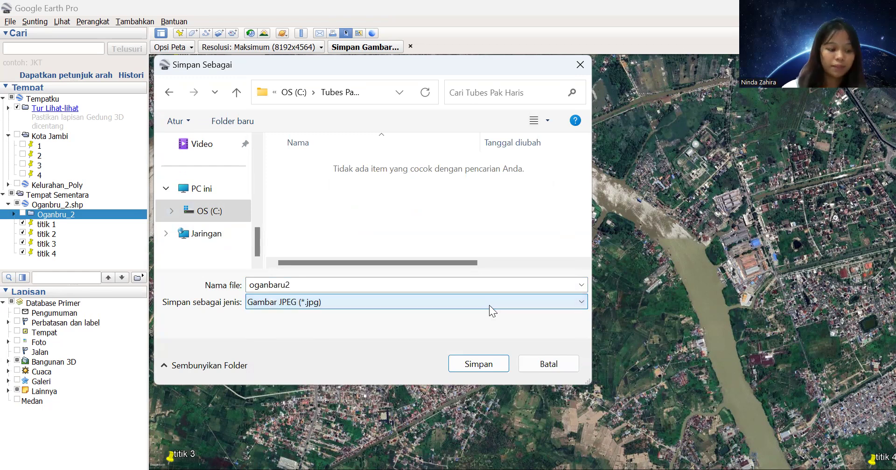
pyautogui.click(489, 366)
pyautogui.click(489, 366)
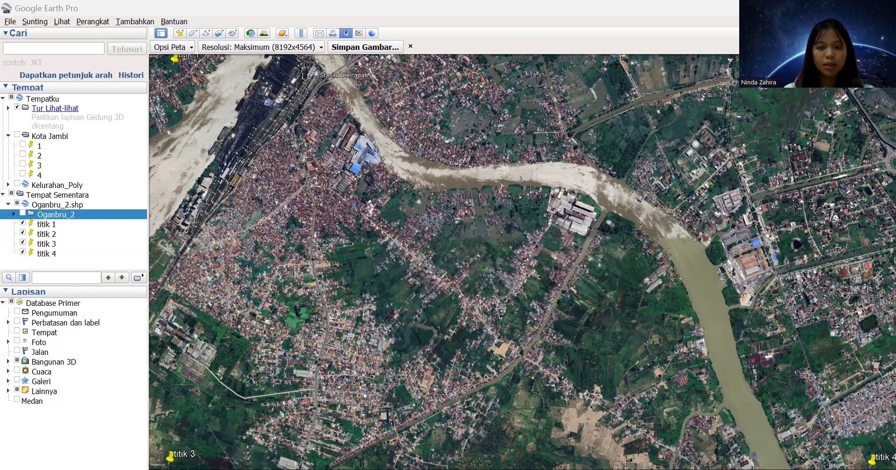
pyautogui.click(366, 279)
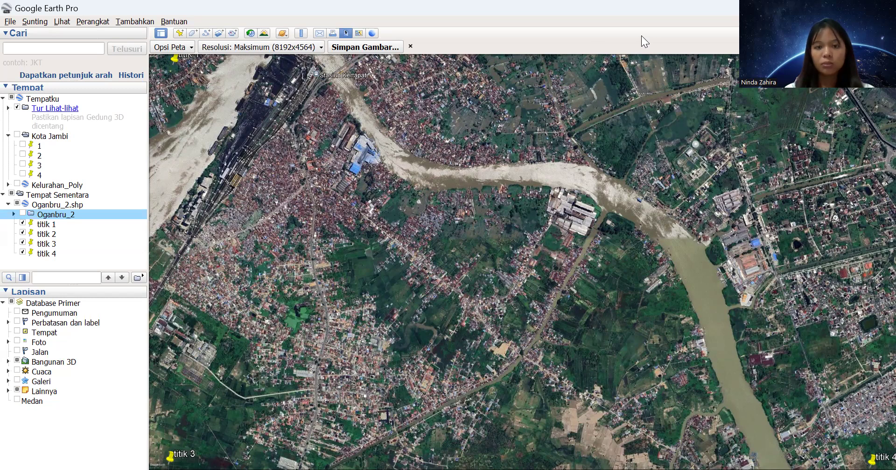
# Switch to ArcMap and remove the RBI_Desa_10K_2023_Sumatera_Selatan layer from the map
pyautogui.hotkey('alt', 'Tab')
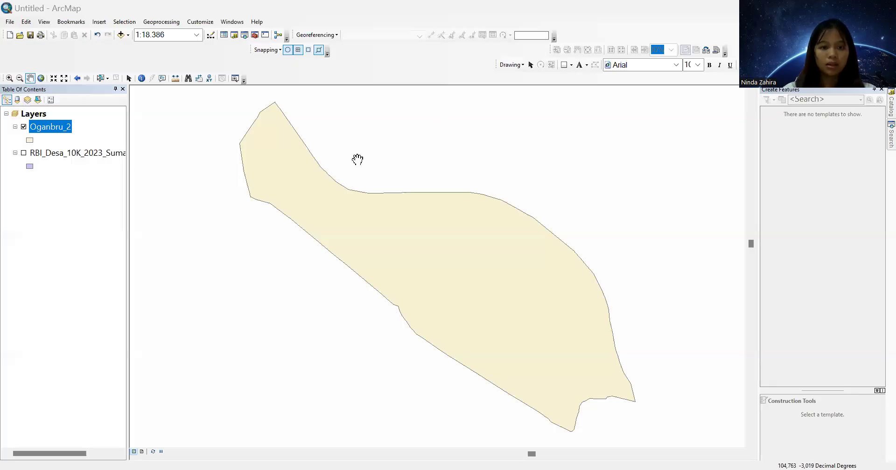
pyautogui.click(15, 153)
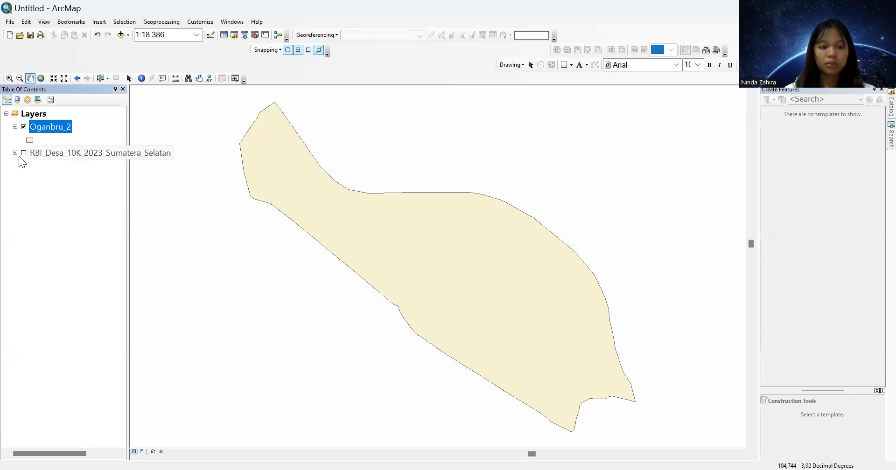
pyautogui.click(112, 154)
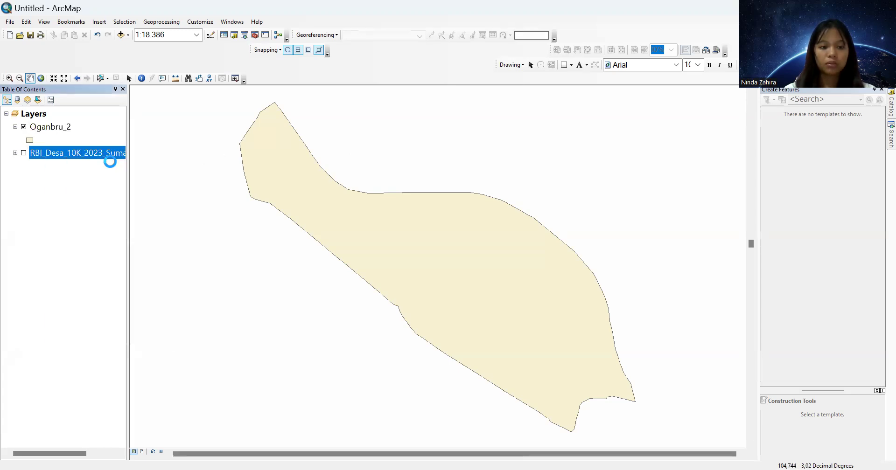
pyautogui.press('Delete')
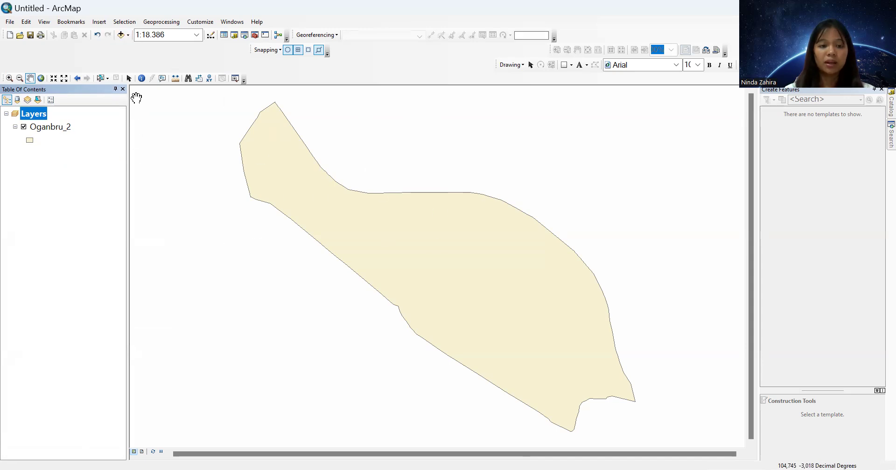
# Add oganbaru2.jpg from the Tubes assignment folder on drive C: to the map, accepting its unknown spatial reference
pyautogui.click(121, 35)
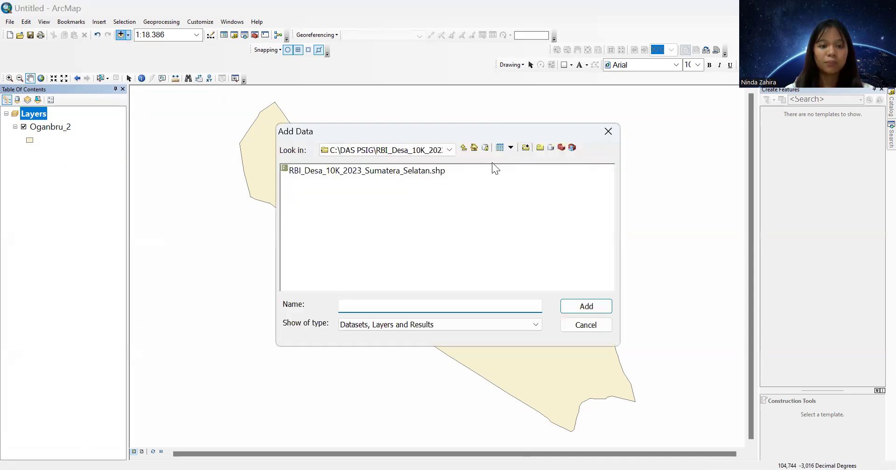
pyautogui.click(446, 149)
pyautogui.click(416, 223)
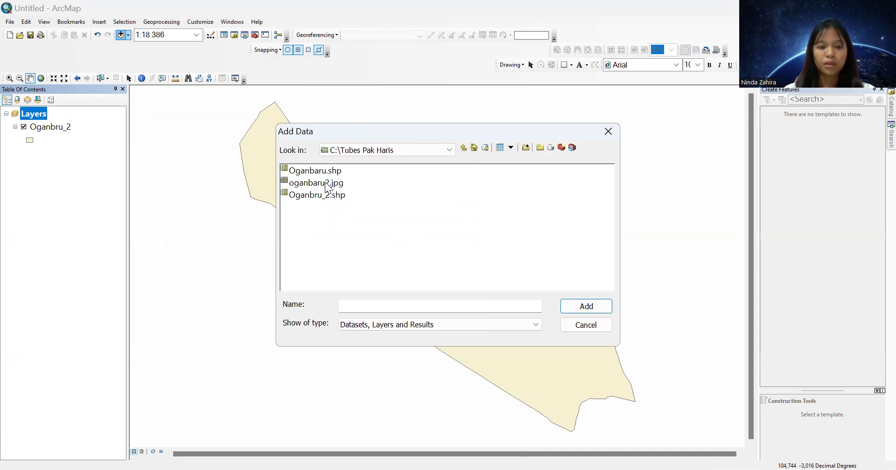
pyautogui.click(327, 183)
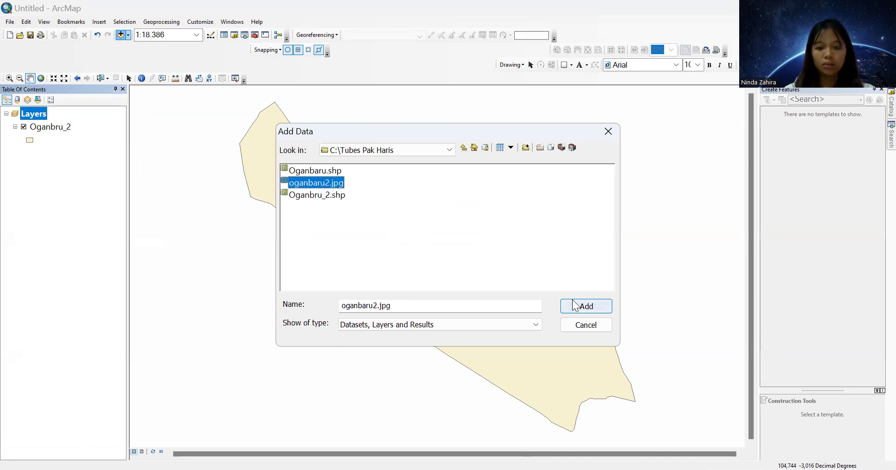
pyautogui.click(575, 306)
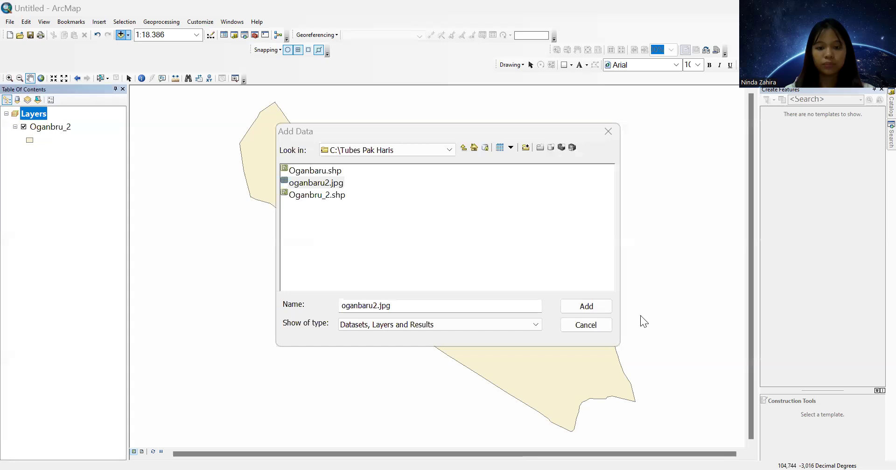
pyautogui.click(563, 308)
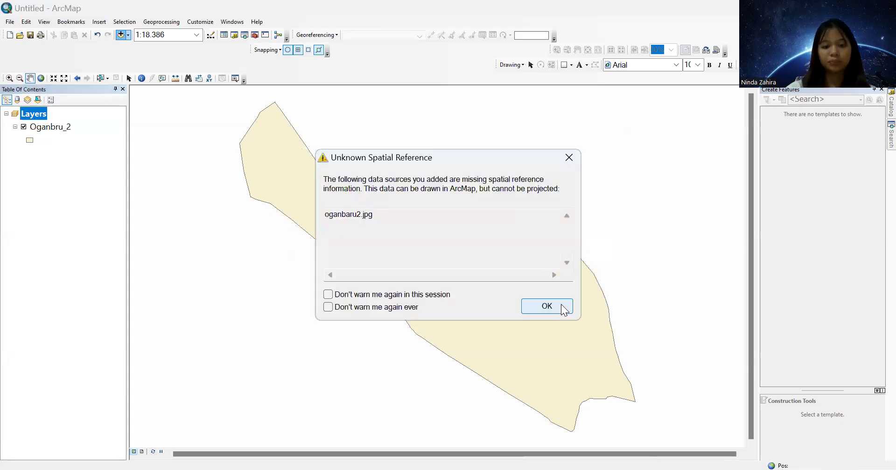
pyautogui.click(546, 305)
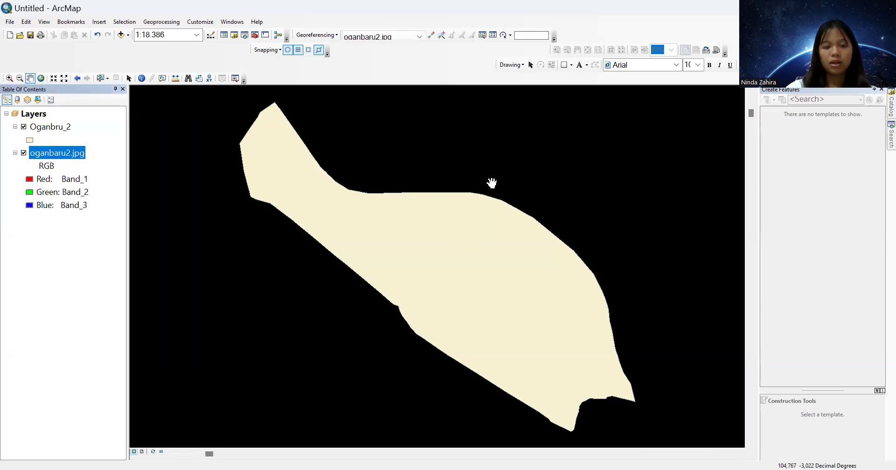
# Examine the general layer properties of the oganbaru2.jpg raster
pyautogui.scroll(-1, 477, 182)
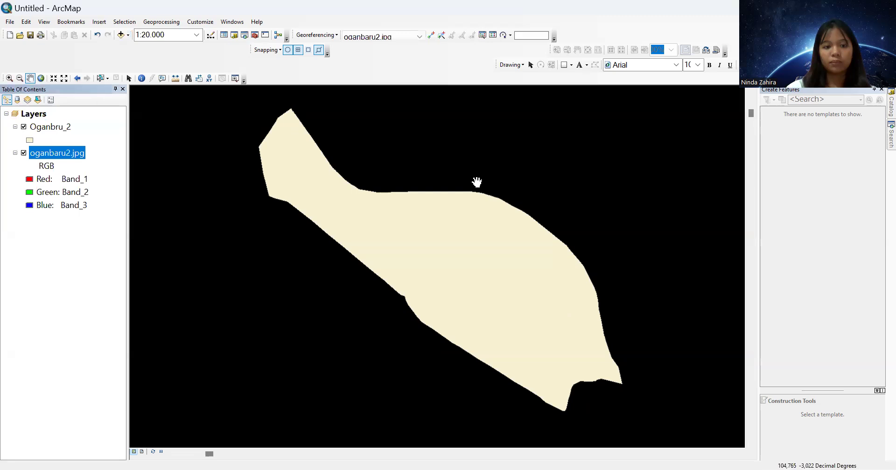
pyautogui.scroll(-1, 477, 182)
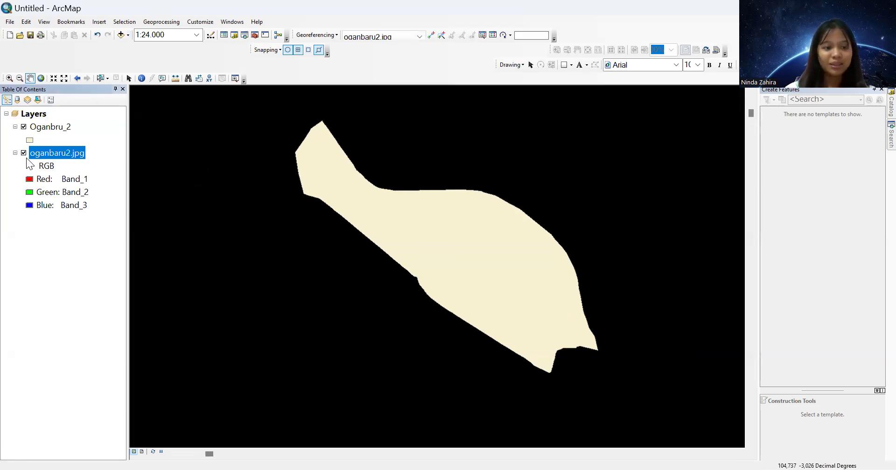
pyautogui.rightClick(31, 150)
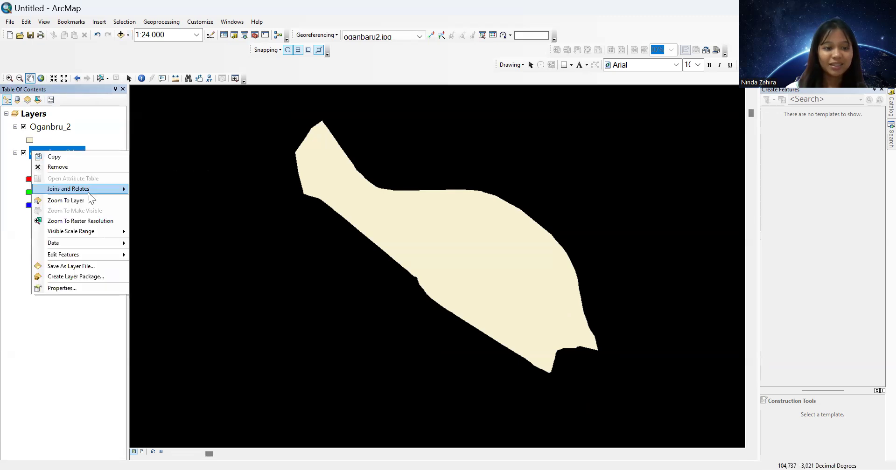
pyautogui.click(56, 289)
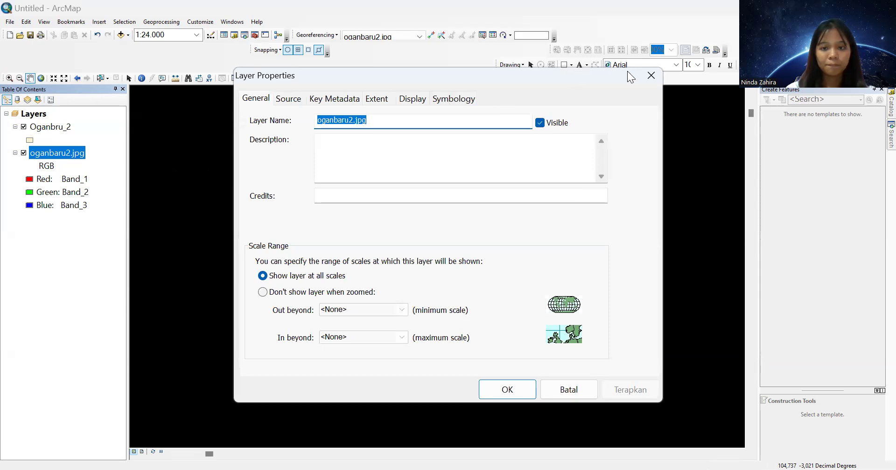
pyautogui.click(651, 74)
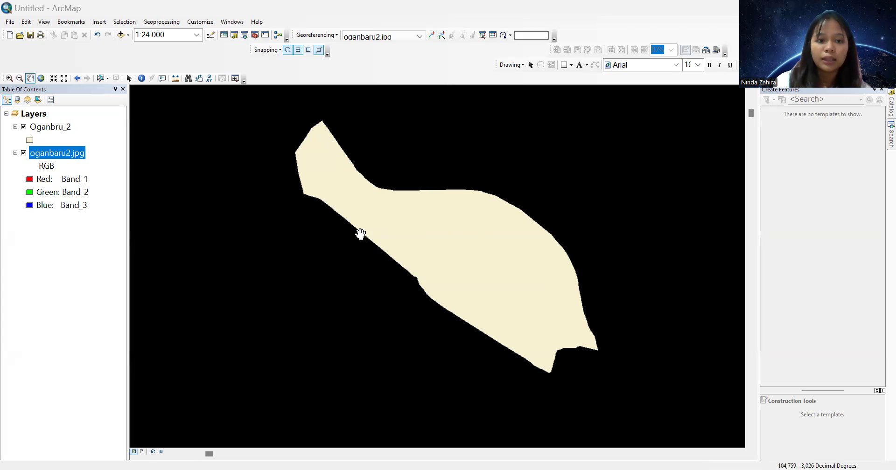
# Zoom the map to the full extent of the oganbaru2.jpg layer and inspect the image
pyautogui.rightClick(69, 150)
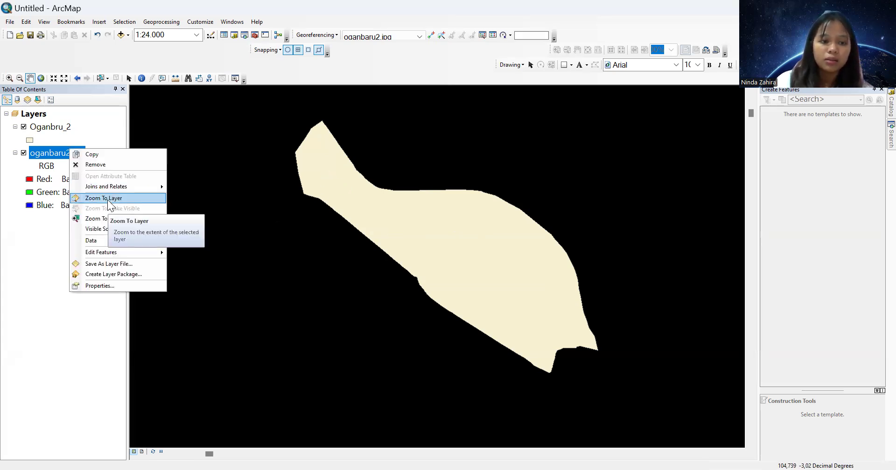
pyautogui.click(107, 200)
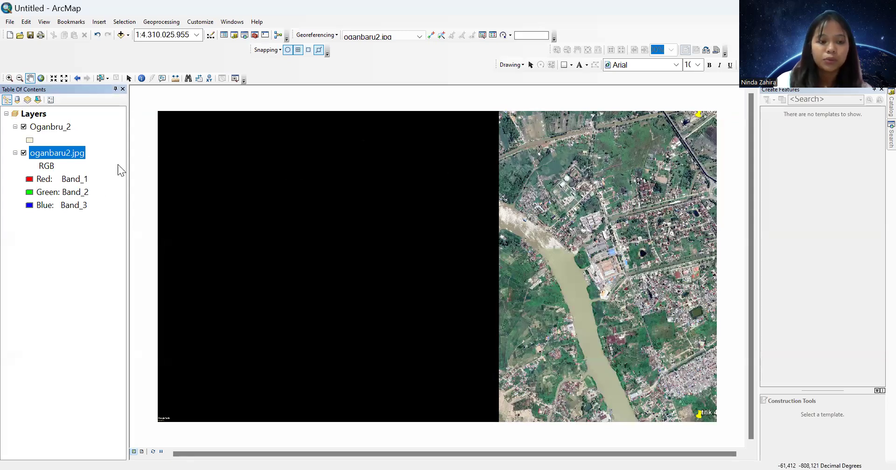
pyautogui.rightClick(58, 152)
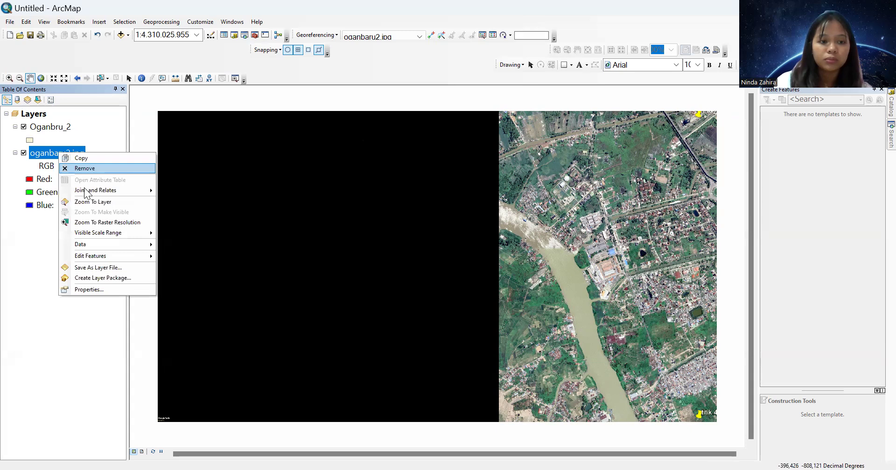
pyautogui.click(87, 201)
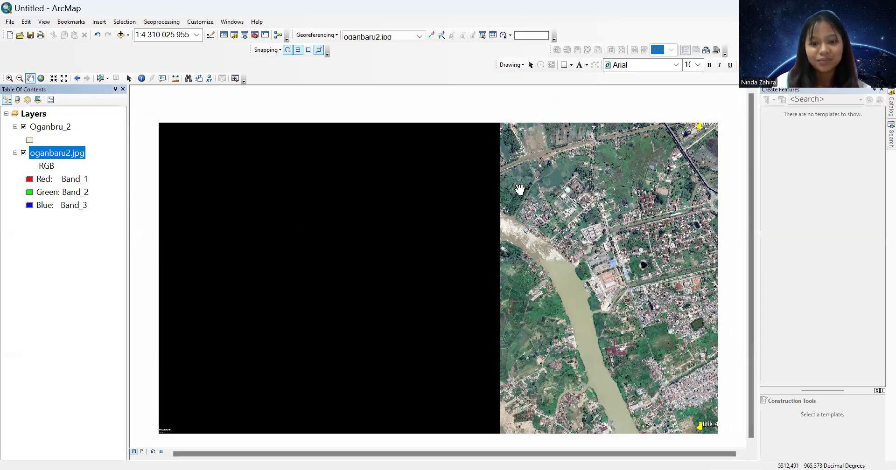
pyautogui.moveTo(467, 189); pyautogui.dragTo(473, 182)
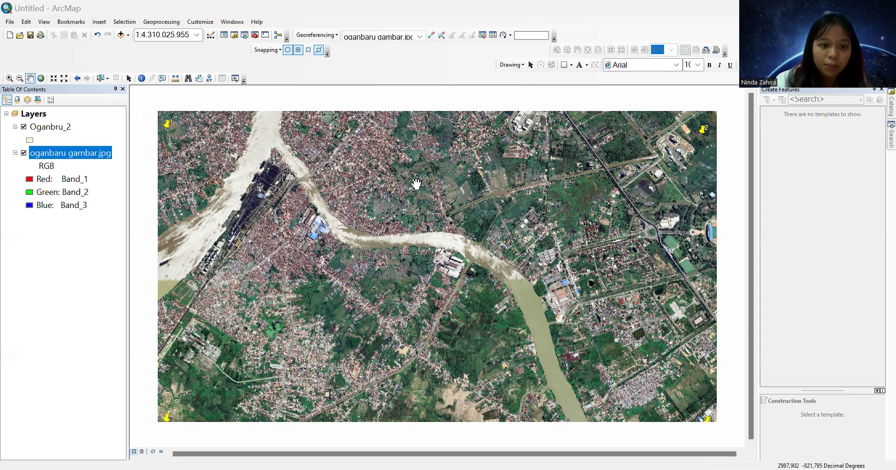
# Place the first georeferencing control point on the tip of the northwest corner placemark in oganbaru gambar.jpg and open its X and Y coordinate entry
pyautogui.click(431, 36)
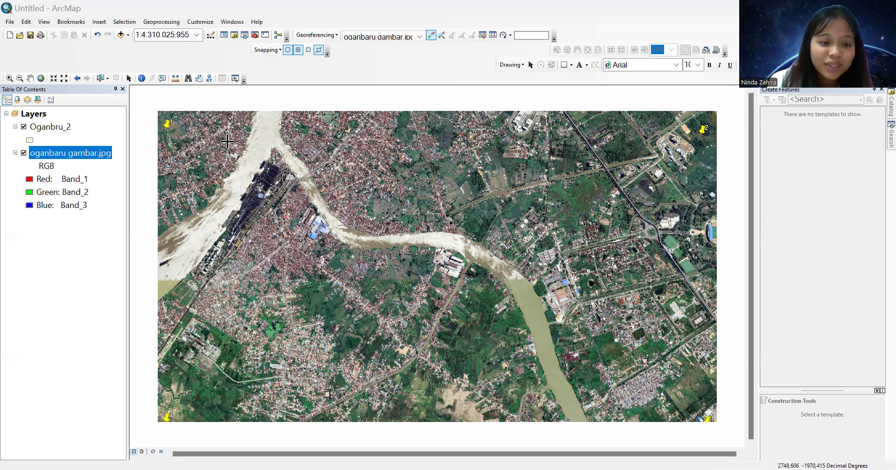
pyautogui.scroll(5, 227, 142)
pyautogui.moveTo(182, 137); pyautogui.dragTo(286, 221, button='middle')
pyautogui.moveTo(226, 173); pyautogui.dragTo(310, 230, button='middle')
pyautogui.moveTo(263, 185); pyautogui.dragTo(322, 222, button='middle')
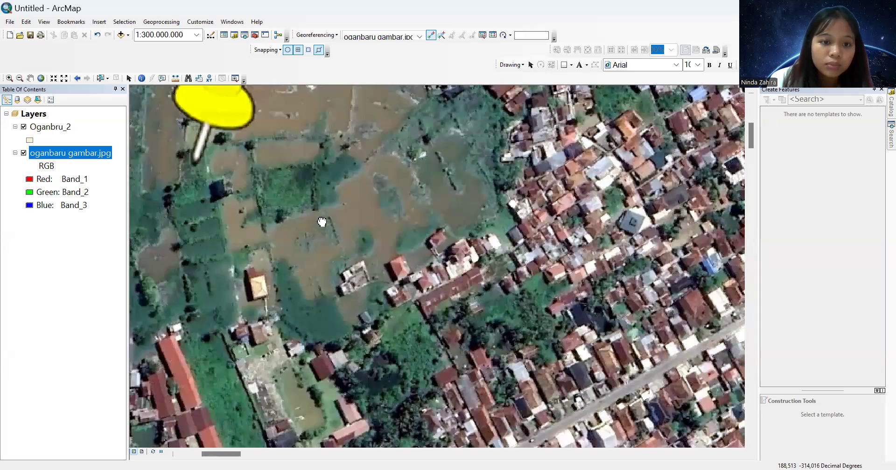
pyautogui.scroll(5, 268, 191)
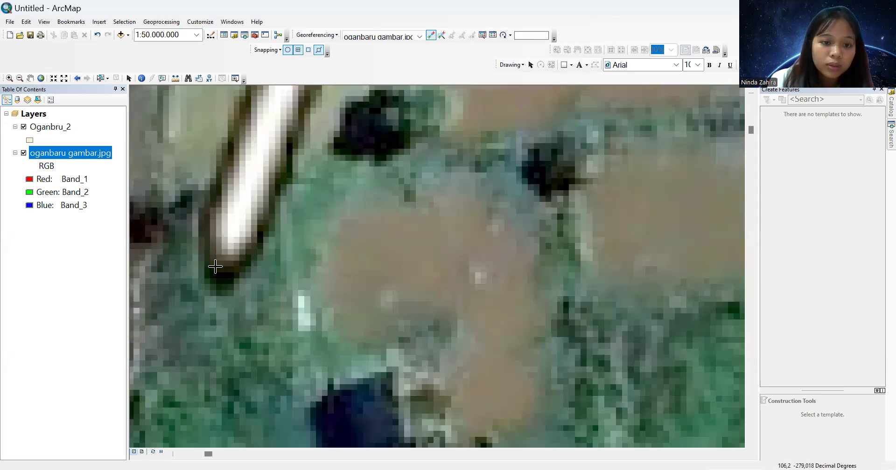
pyautogui.click(222, 255)
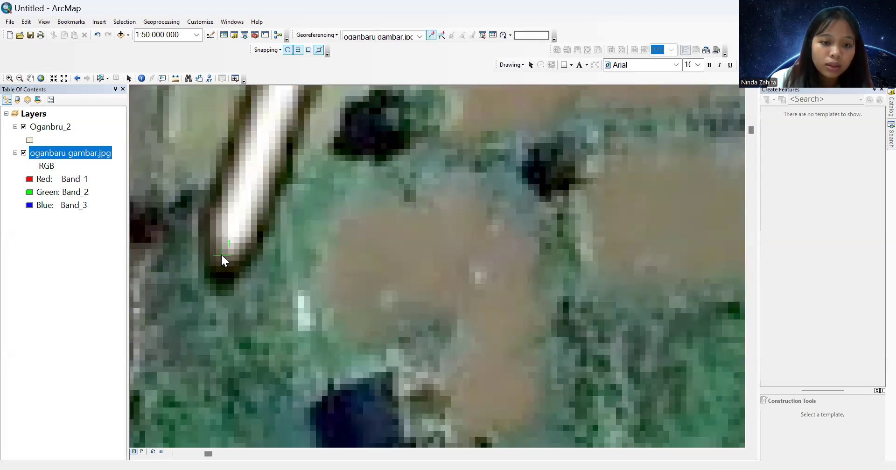
pyautogui.rightClick(222, 255)
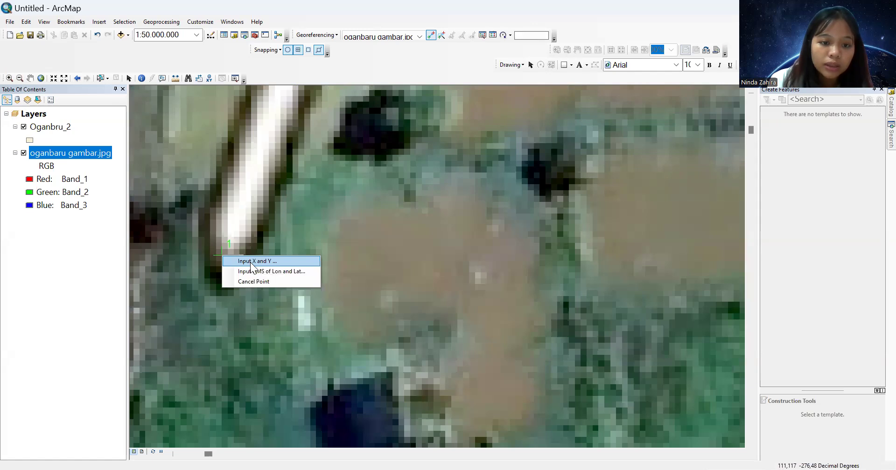
pyautogui.click(252, 262)
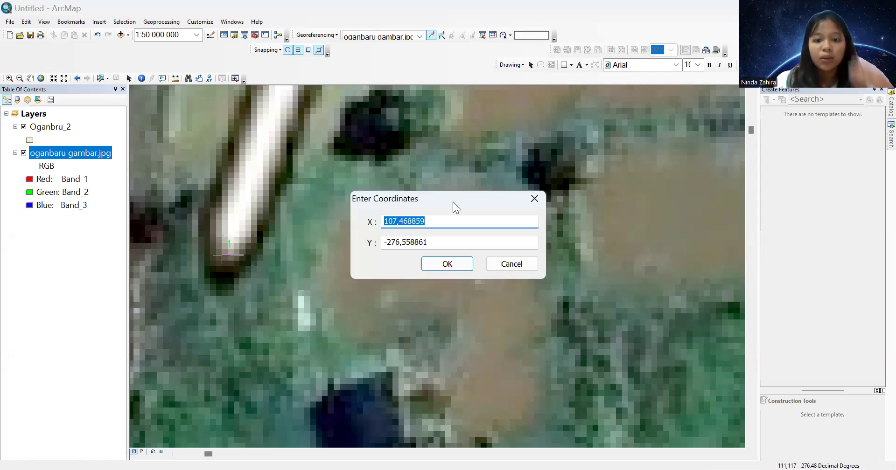